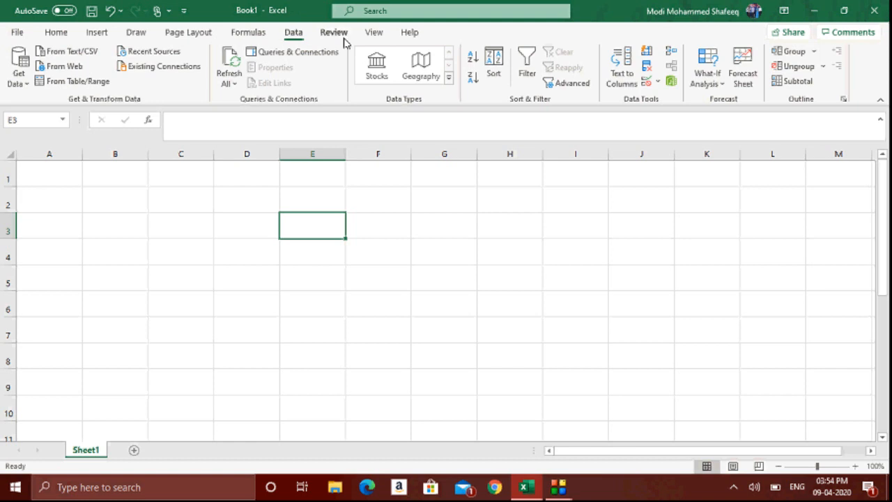
{"action": "left_click", "coordinate": [343, 39]}
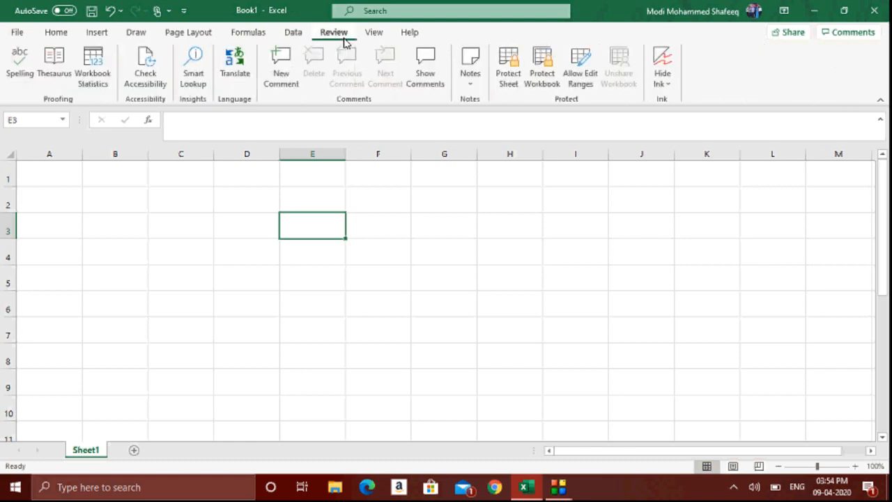
{"action": "left_click", "coordinate": [293, 35]}
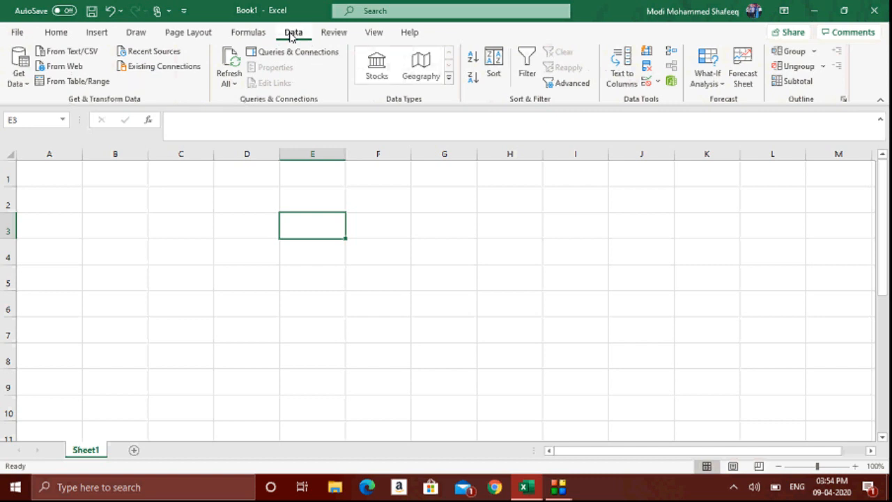
Enter 56, 78, 98, 76, 76, 120 and abc down column C, starting in cell C3
{"action": "left_click", "coordinate": [180, 225]}
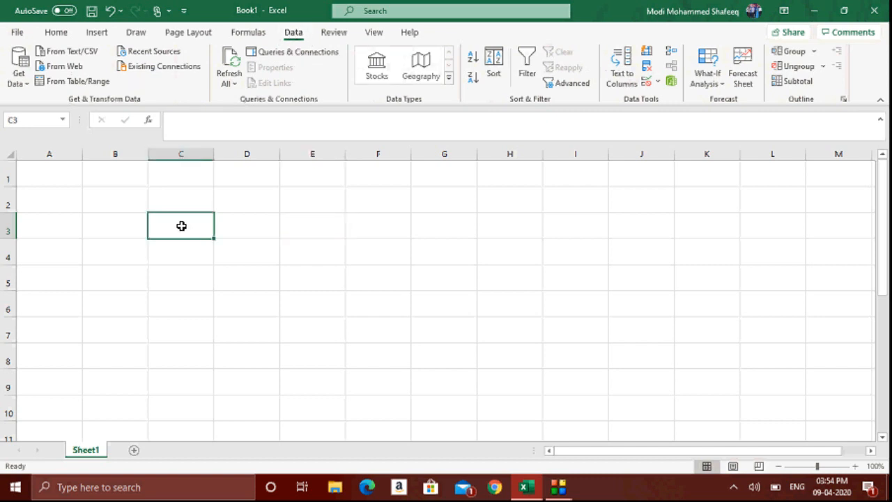
{"action": "left_click", "coordinate": [659, 82]}
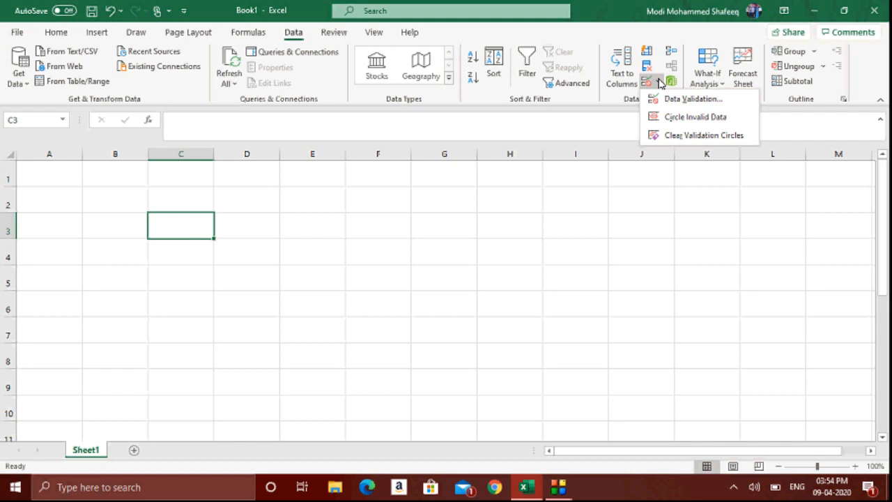
{"action": "left_click", "coordinate": [597, 6]}
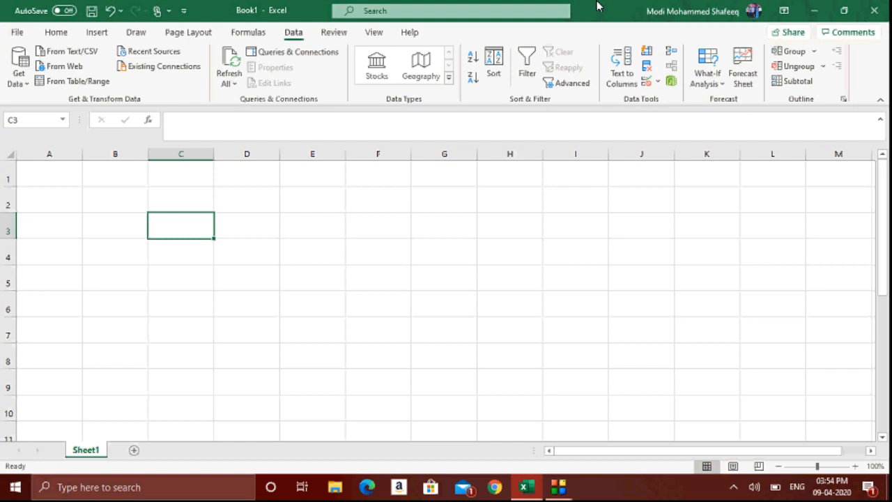
{"action": "type", "text": "56"}
{"action": "key", "text": "Return"}
{"action": "type", "text": "78"}
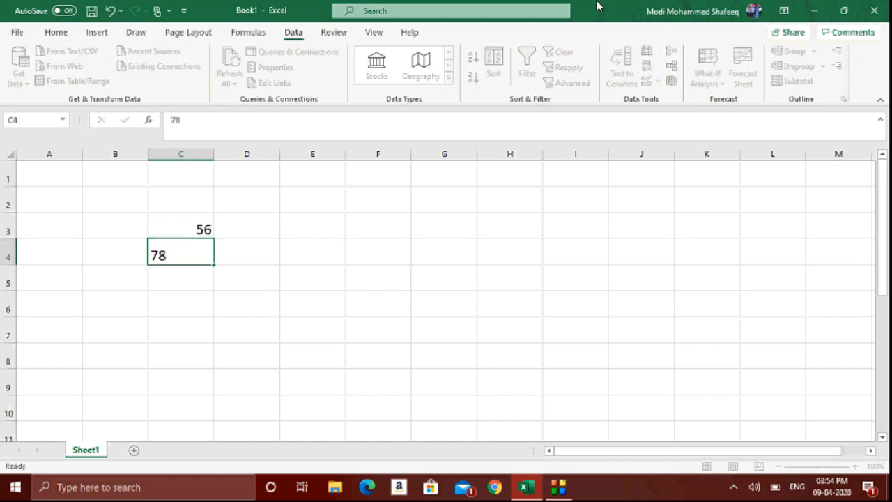
{"action": "key", "text": "Return"}
{"action": "type", "text": "98"}
{"action": "key", "text": "Return"}
{"action": "type", "text": "76"}
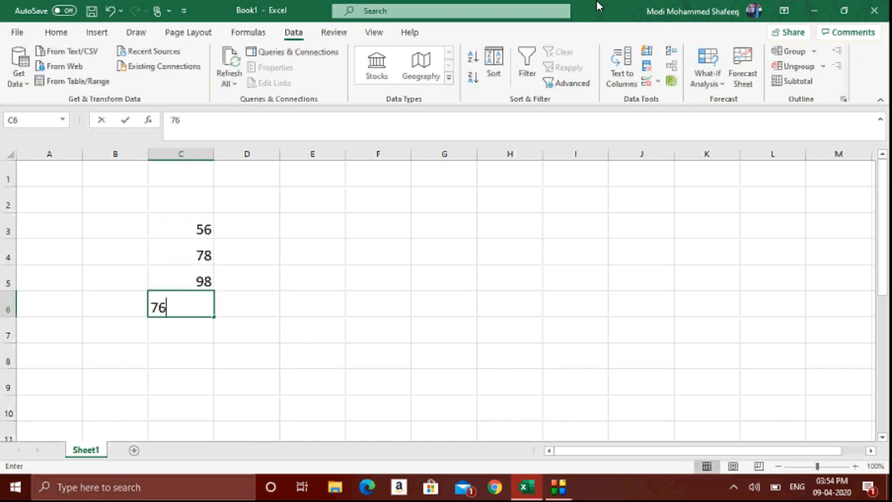
{"action": "key", "text": "Return"}
{"action": "type", "text": "76"}
{"action": "key", "text": "Return"}
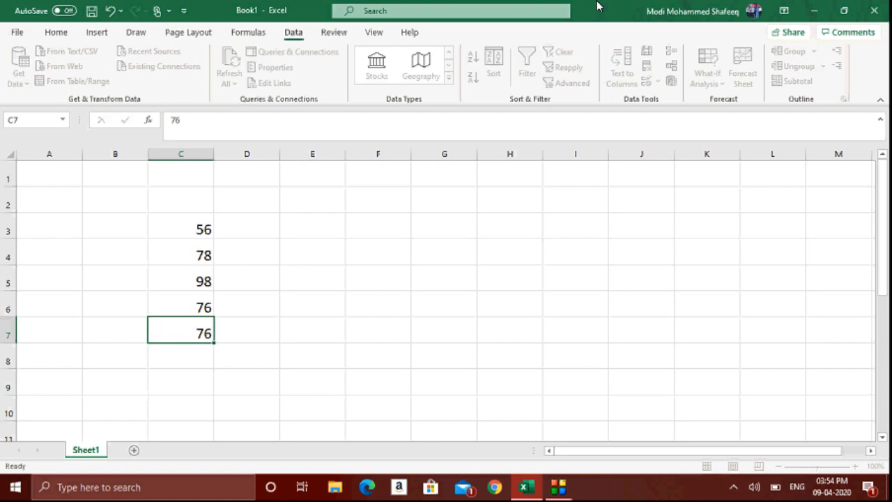
{"action": "type", "text": "120"}
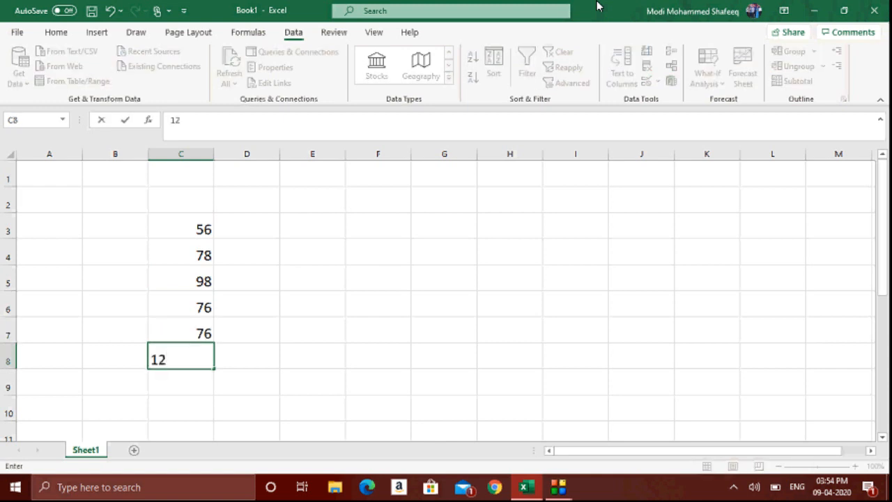
{"action": "key", "text": "Return"}
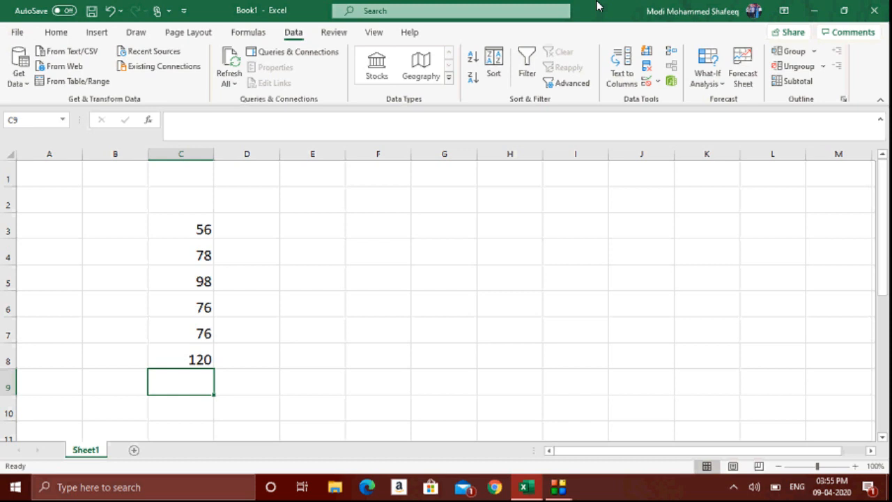
{"action": "type", "text": "abc"}
{"action": "key", "text": "Return"}
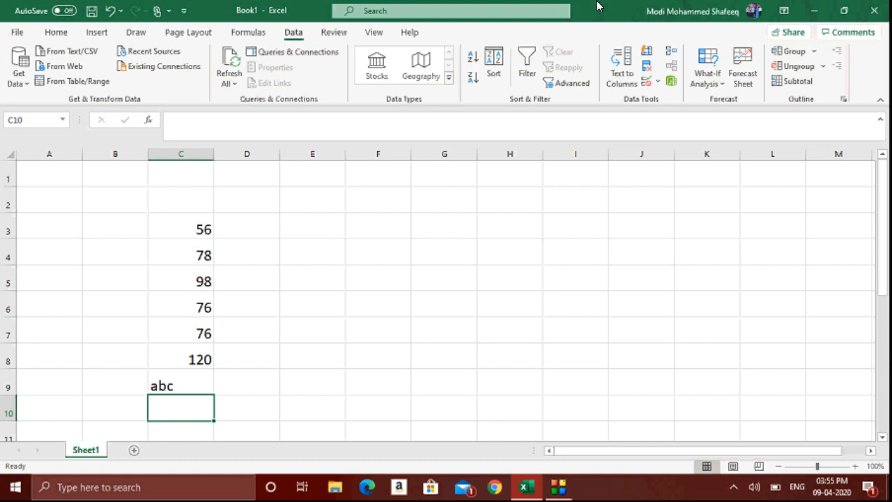
Examine the allowed data types and the whole-number comparison conditions in the data validation settings for cell C3, then close them without applying
{"action": "left_click", "coordinate": [314, 268]}
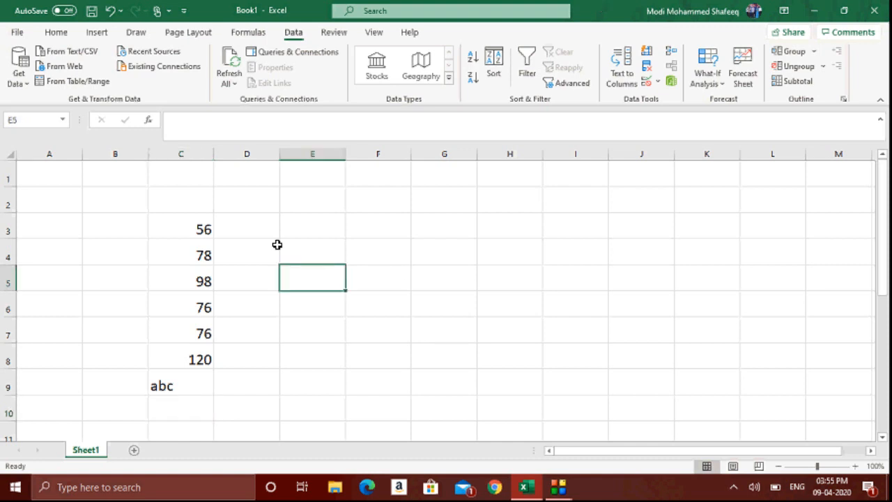
{"action": "left_click", "coordinate": [204, 226]}
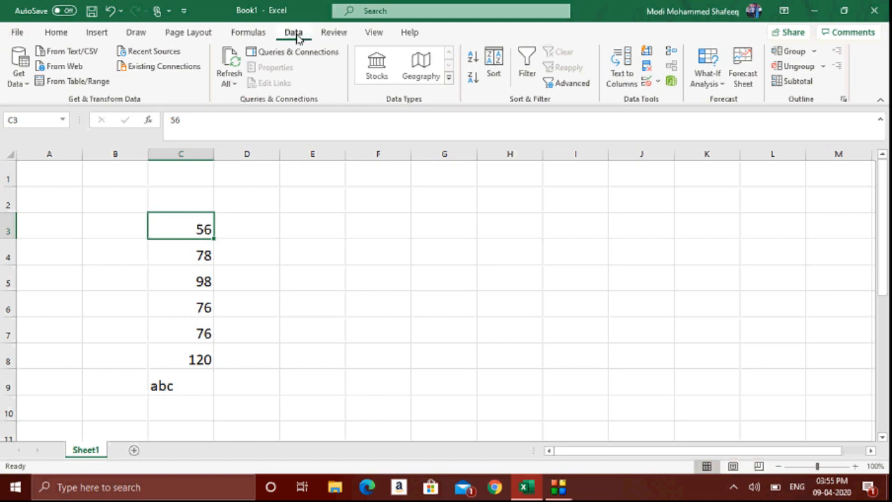
{"action": "left_click", "coordinate": [659, 83]}
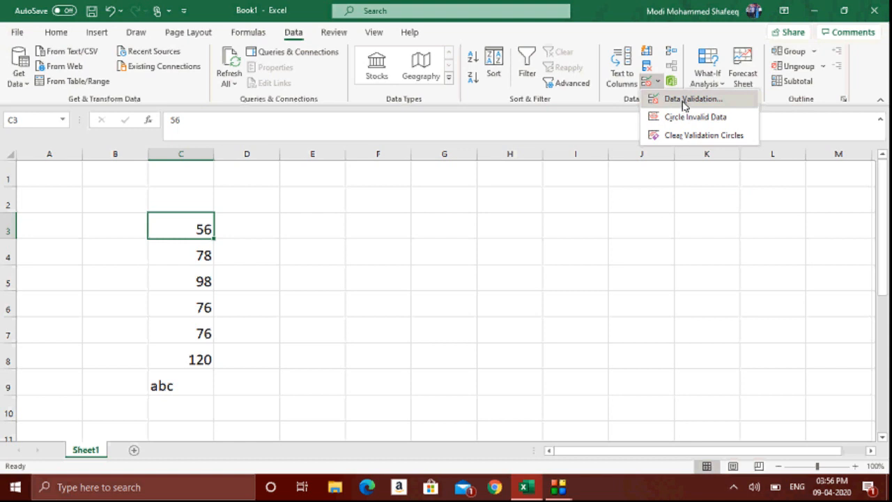
{"action": "left_click", "coordinate": [684, 101]}
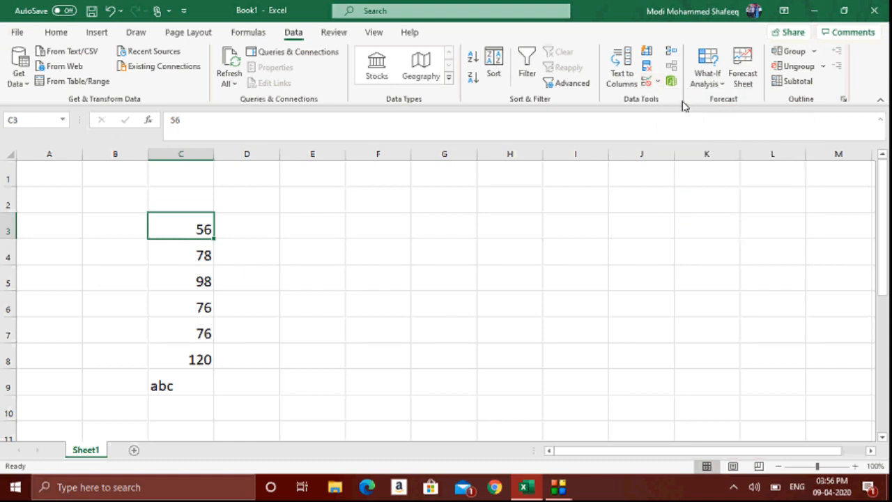
{"action": "left_click_drag", "start_coordinate": [216, 99], "coordinate": [567, 159]}
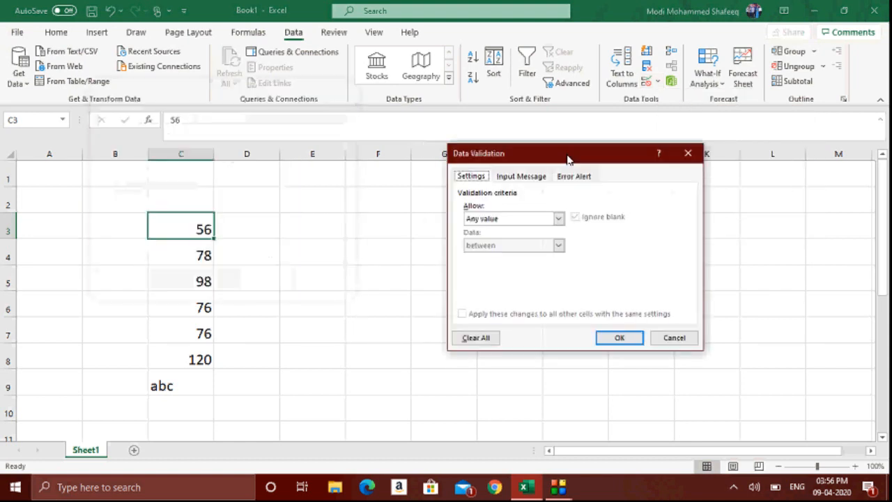
{"action": "left_click", "coordinate": [559, 218]}
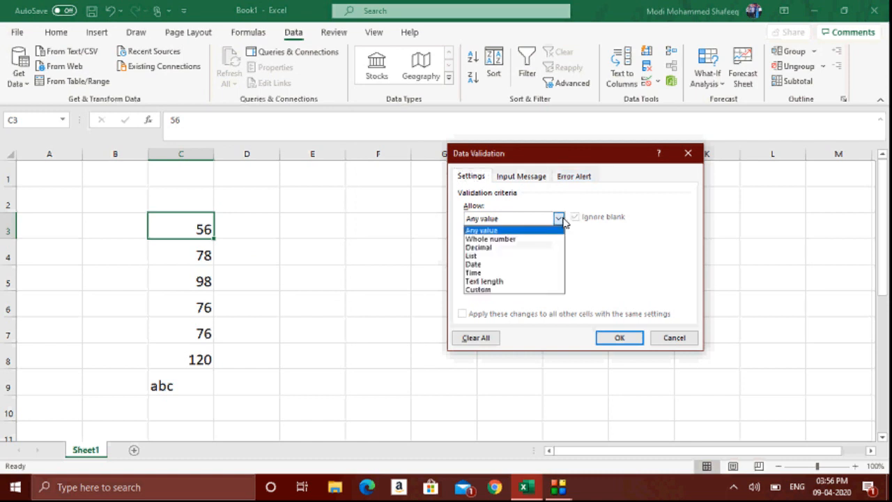
{"action": "left_click", "coordinate": [560, 219]}
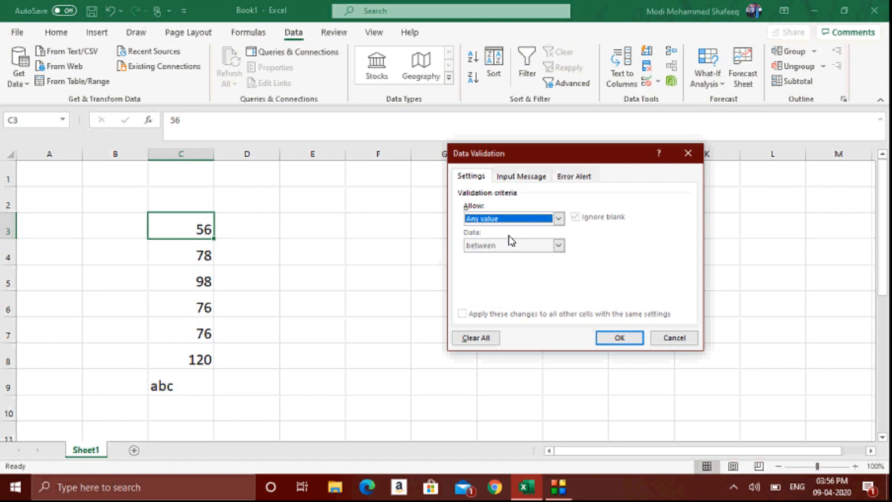
{"action": "left_click", "coordinate": [558, 219]}
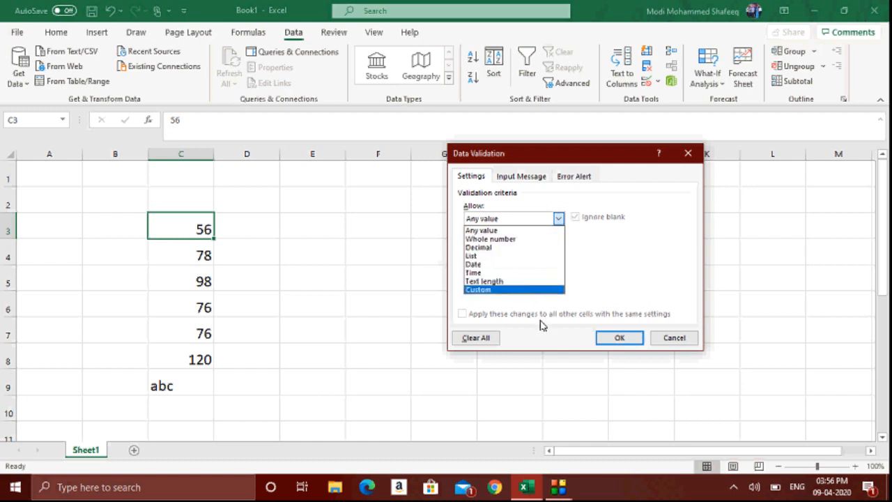
{"action": "left_click", "coordinate": [523, 239]}
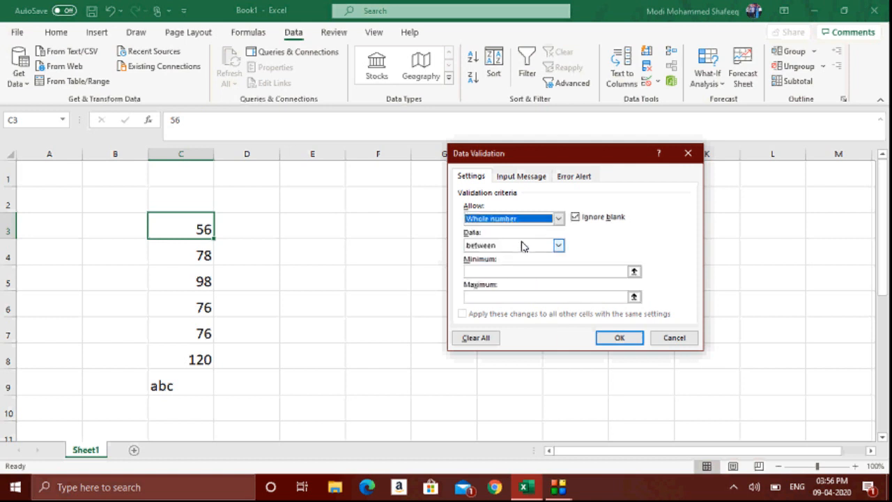
{"action": "left_click", "coordinate": [558, 245]}
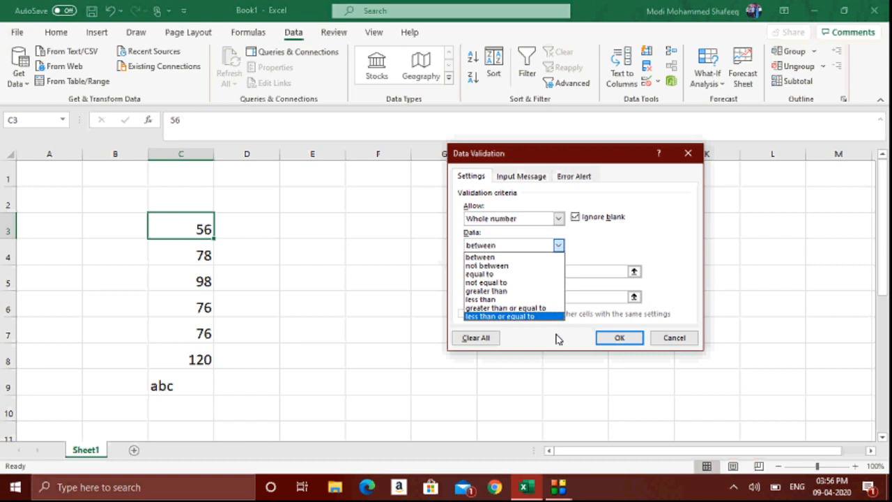
{"action": "left_click", "coordinate": [688, 153]}
{"action": "left_click", "coordinate": [687, 154]}
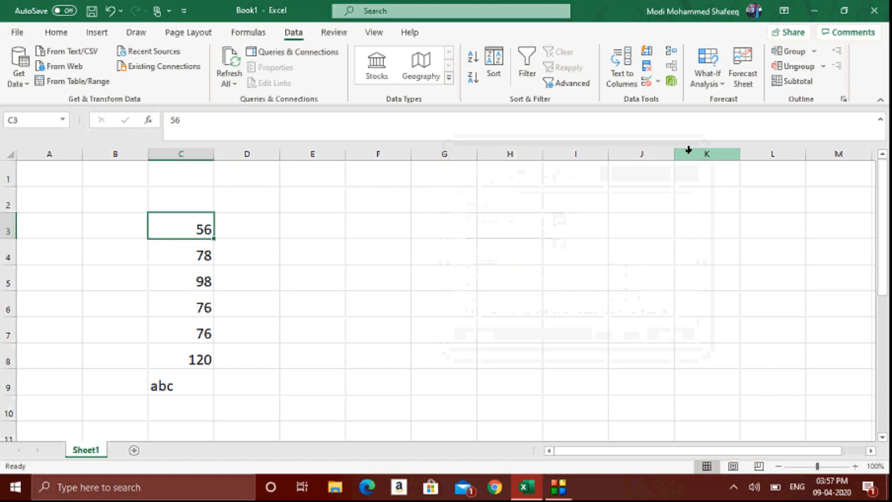
{"action": "left_click", "coordinate": [281, 207]}
{"action": "left_click", "coordinate": [247, 225]}
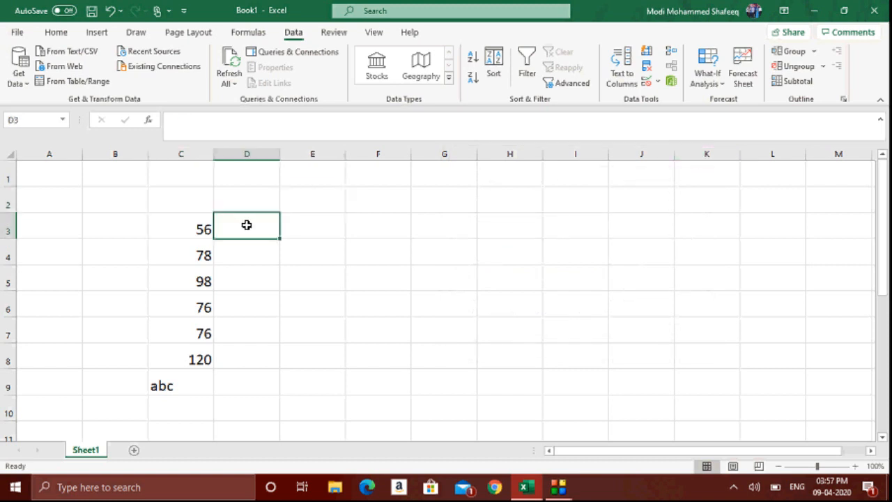
{"action": "key", "text": "Left"}
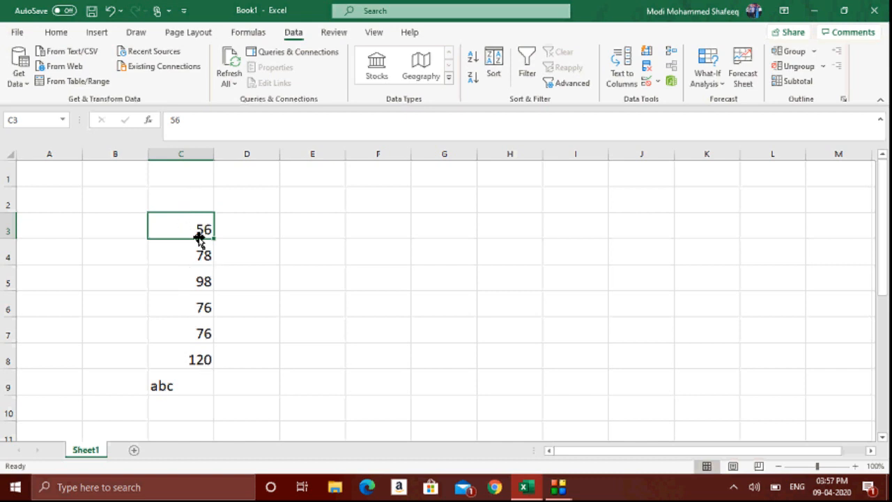
{"action": "left_click_drag", "start_coordinate": [193, 225], "coordinate": [189, 358]}
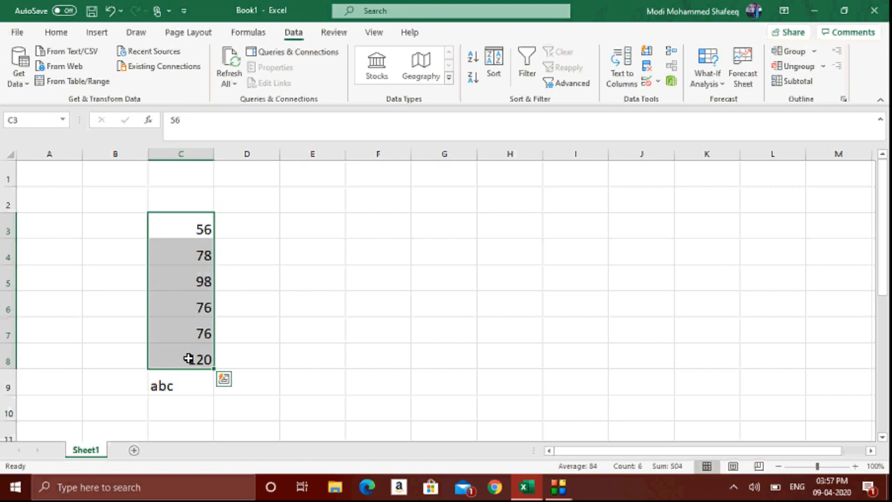
Replace the value in cell C3 with 123
{"action": "key", "text": "Up"}
{"action": "key", "text": "Down"}
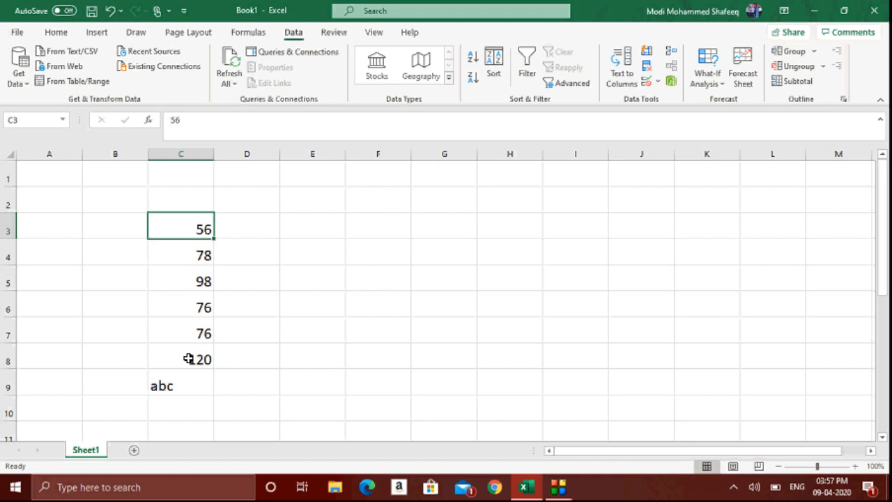
{"action": "type", "text": "12"}
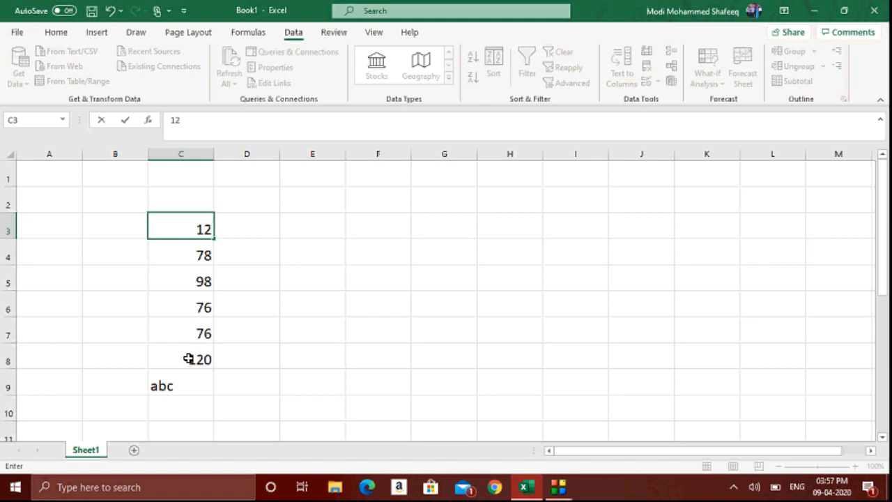
{"action": "type", "text": "3"}
{"action": "key", "text": "Return"}
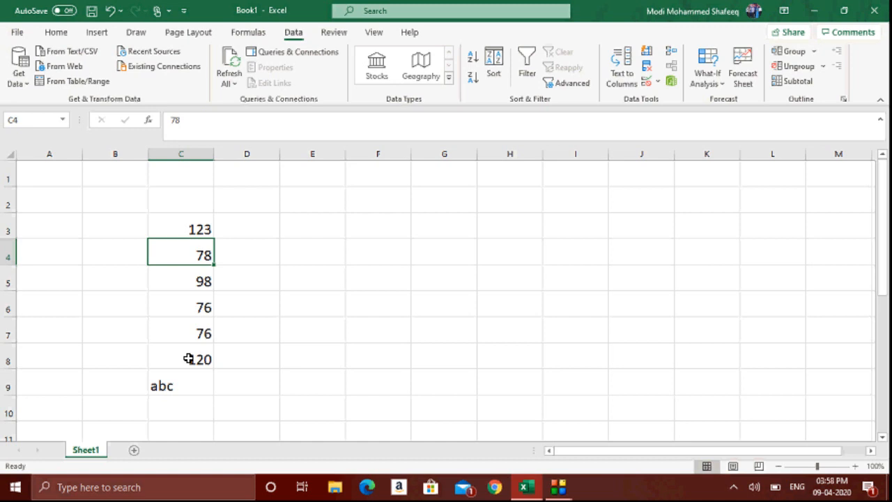
Apply data validation to cells C3:C8 that allows only whole numbers less than or equal to 100
{"action": "left_click_drag", "start_coordinate": [195, 226], "coordinate": [173, 367]}
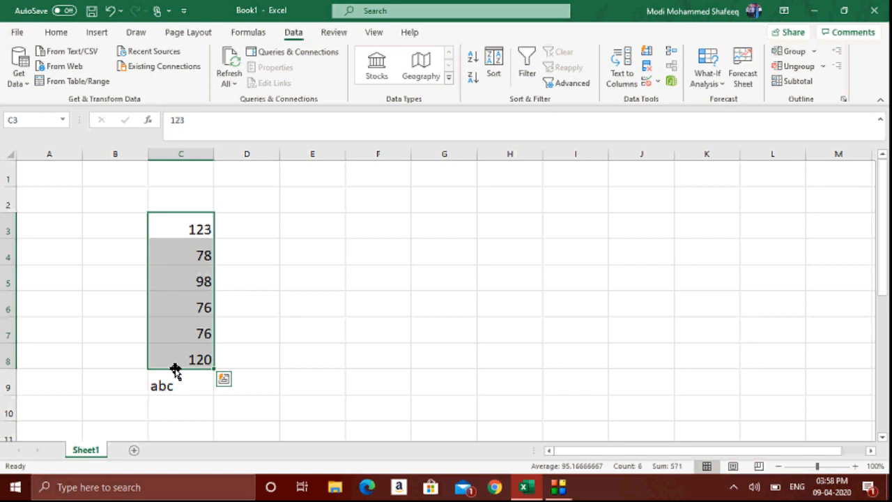
{"action": "left_click", "coordinate": [658, 83]}
{"action": "left_click", "coordinate": [671, 99]}
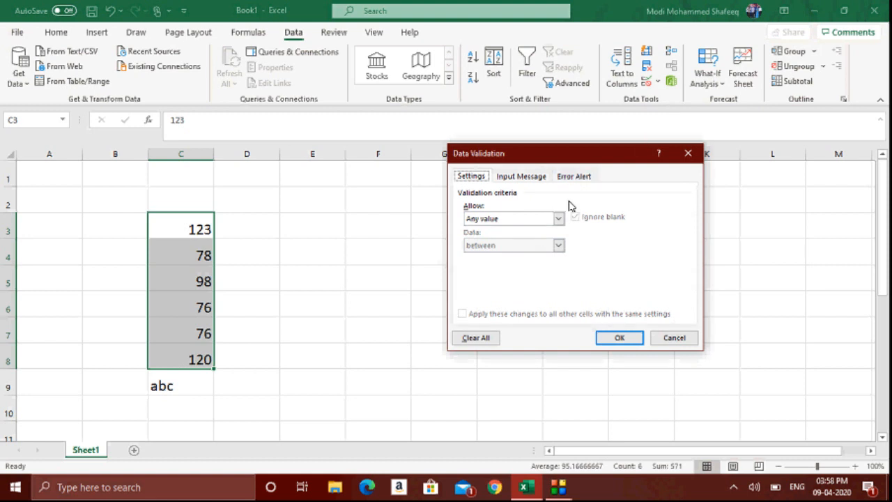
{"action": "left_click", "coordinate": [562, 220]}
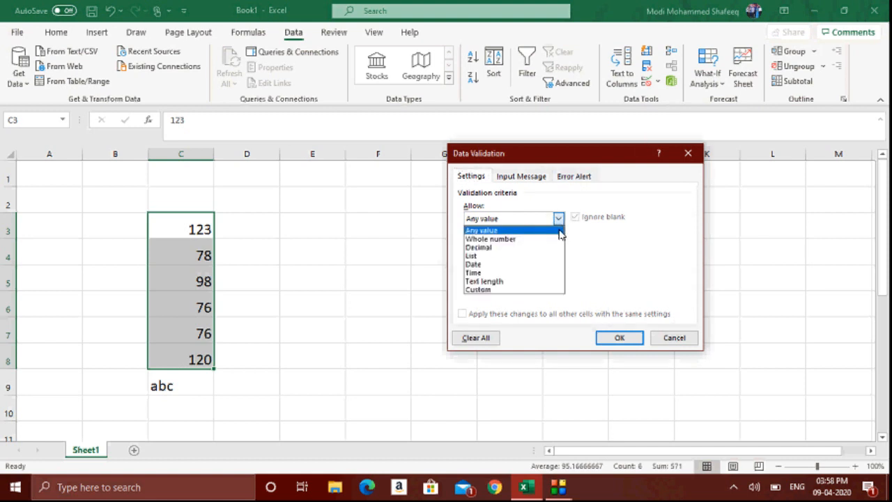
{"action": "left_click", "coordinate": [559, 238]}
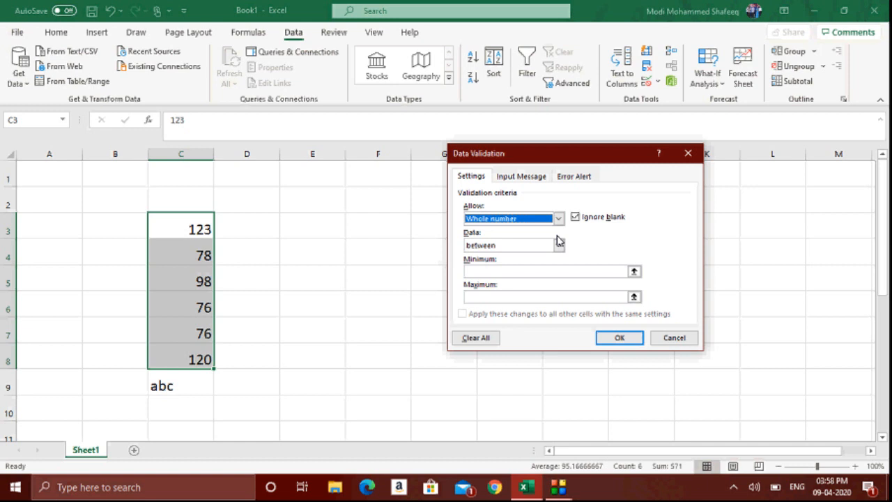
{"action": "left_click", "coordinate": [559, 245]}
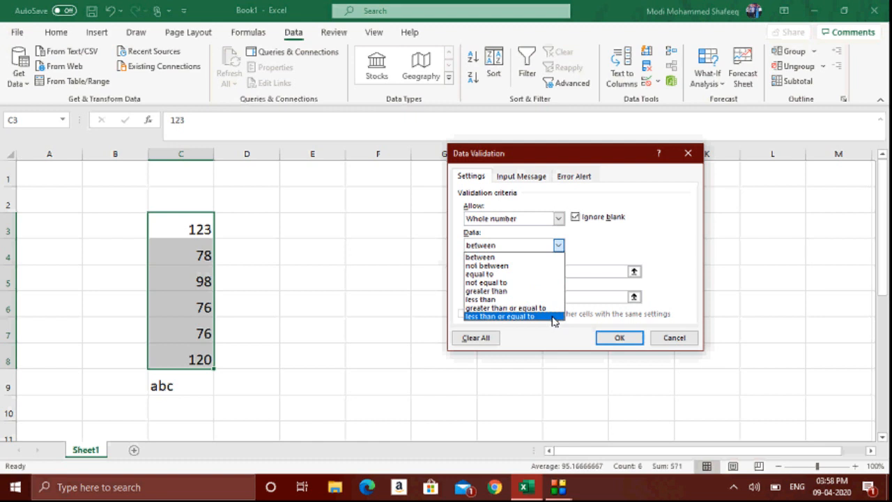
{"action": "left_click", "coordinate": [530, 316]}
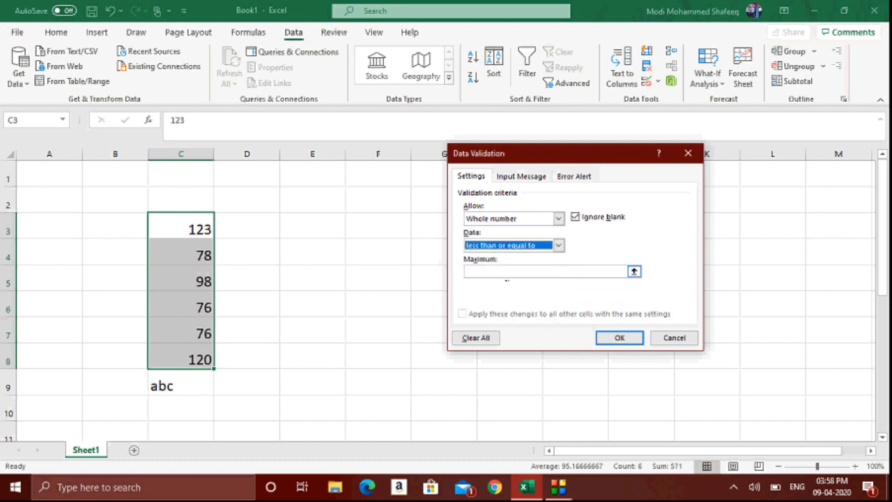
{"action": "left_click", "coordinate": [507, 275]}
{"action": "type", "text": "100"}
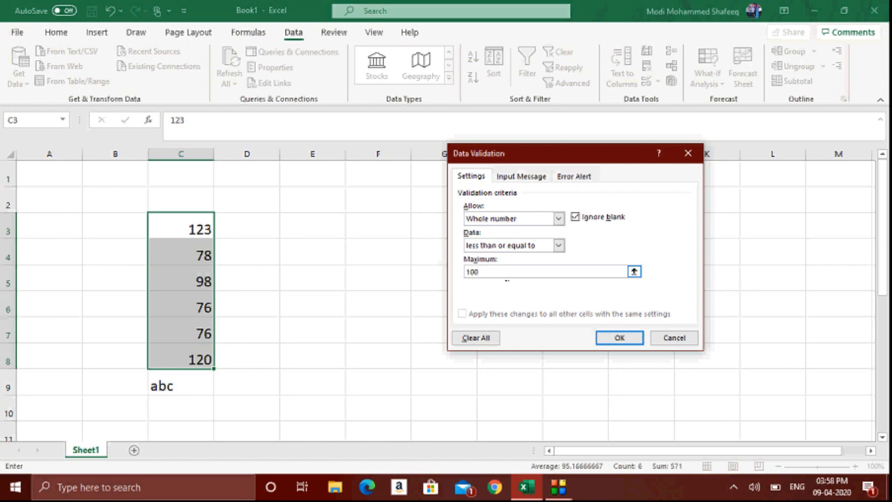
{"action": "left_click", "coordinate": [603, 336]}
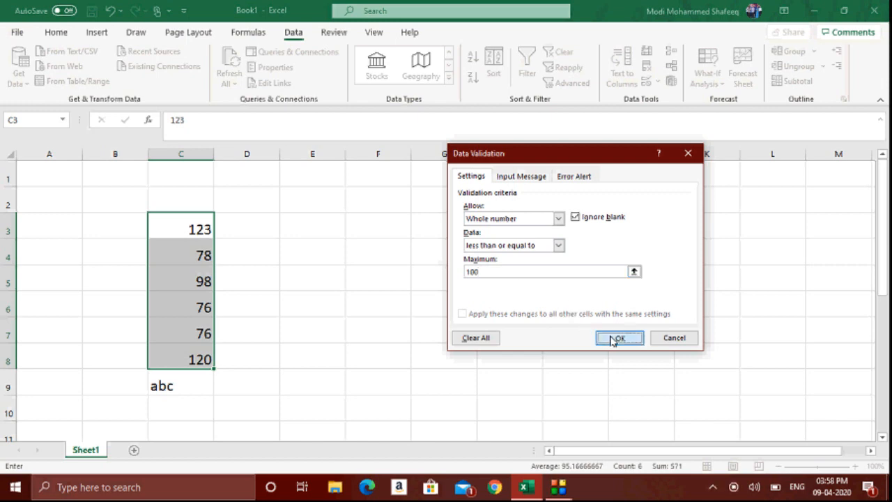
Test the validation by trying to enter 123 in cell C3, and retry with 78
{"action": "left_click", "coordinate": [193, 232]}
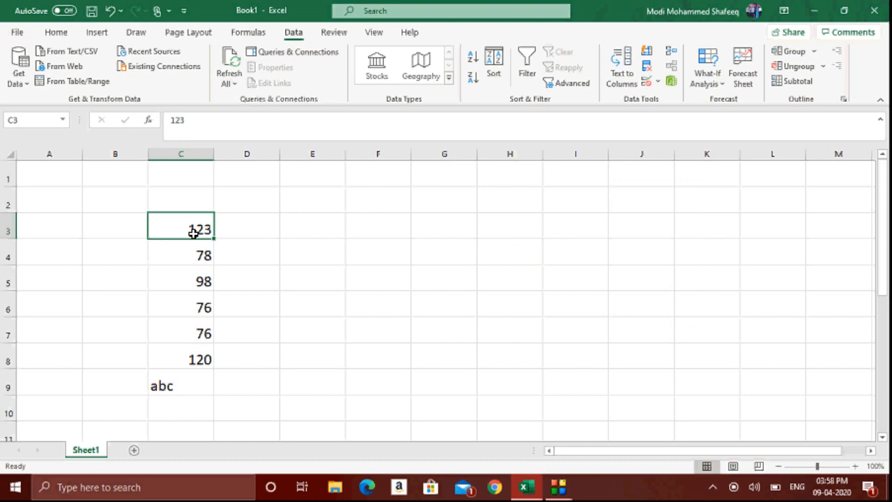
{"action": "type", "text": "123"}
{"action": "key", "text": "Return"}
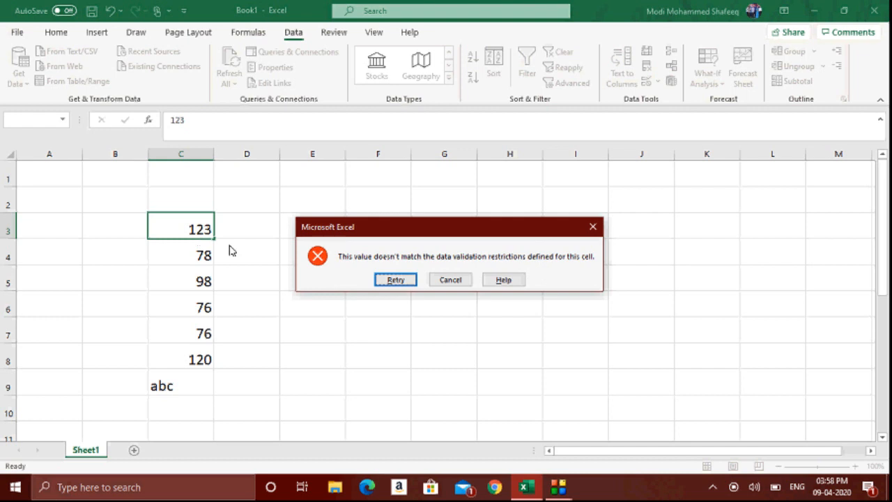
{"action": "left_click", "coordinate": [400, 282]}
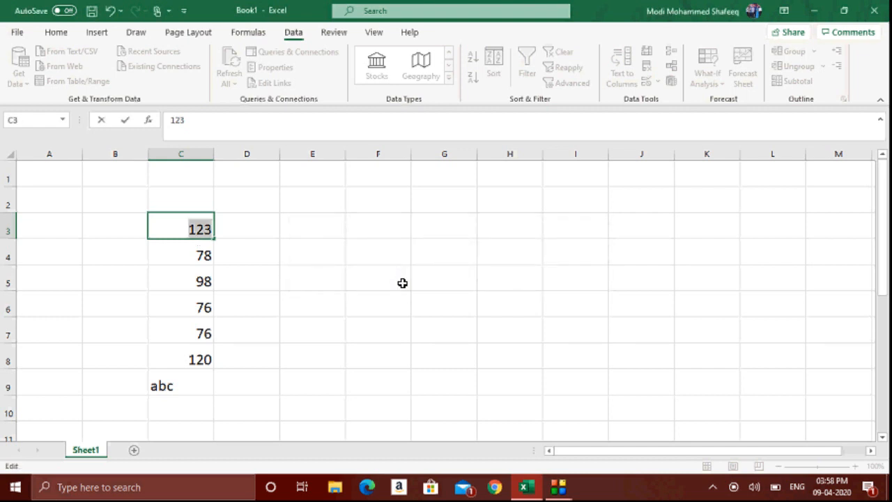
{"action": "type", "text": "78"}
{"action": "key", "text": "Return"}
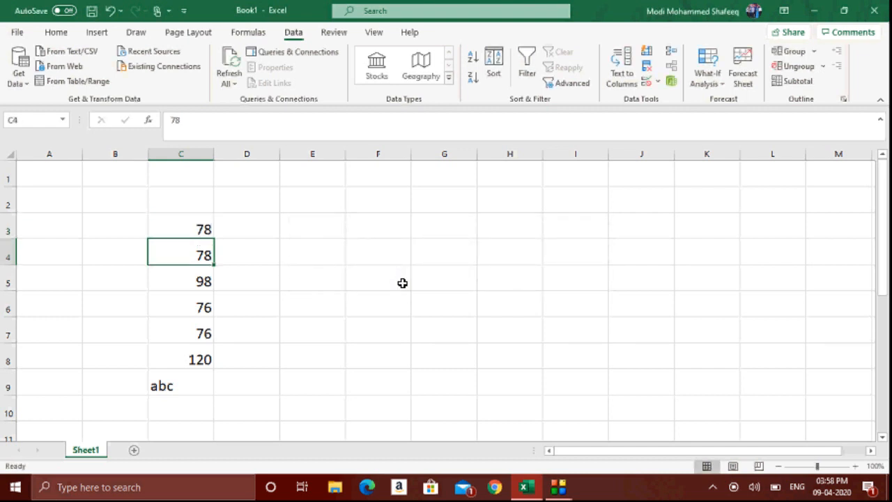
Replace the value in cell C8 with 67
{"action": "key", "text": "Down"}
{"action": "key", "text": "Down"}
{"action": "key", "text": "Down"}
{"action": "key", "text": "Down"}
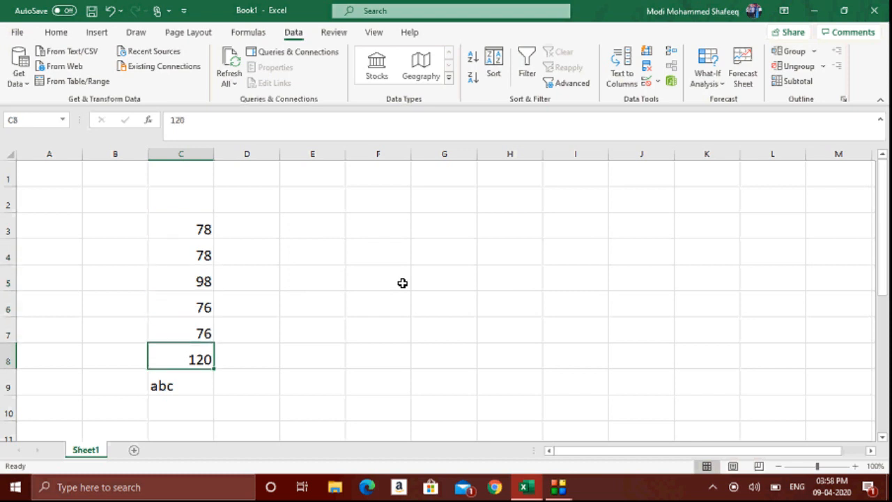
{"action": "type", "text": "67"}
{"action": "key", "text": "Return"}
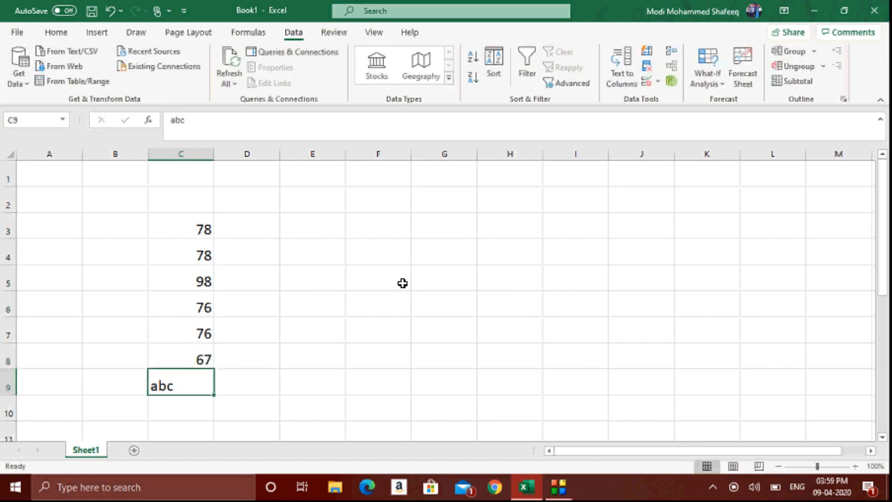
{"action": "key", "text": "Up"}
{"action": "key", "text": "Up"}
{"action": "key", "text": "Up"}
{"action": "key", "text": "Up"}
{"action": "key", "text": "Up"}
{"action": "key", "text": "Up"}
{"action": "key", "text": "Down"}
{"action": "key", "text": "Down"}
{"action": "key", "text": "Down"}
{"action": "key", "text": "Down"}
{"action": "key", "text": "Down"}
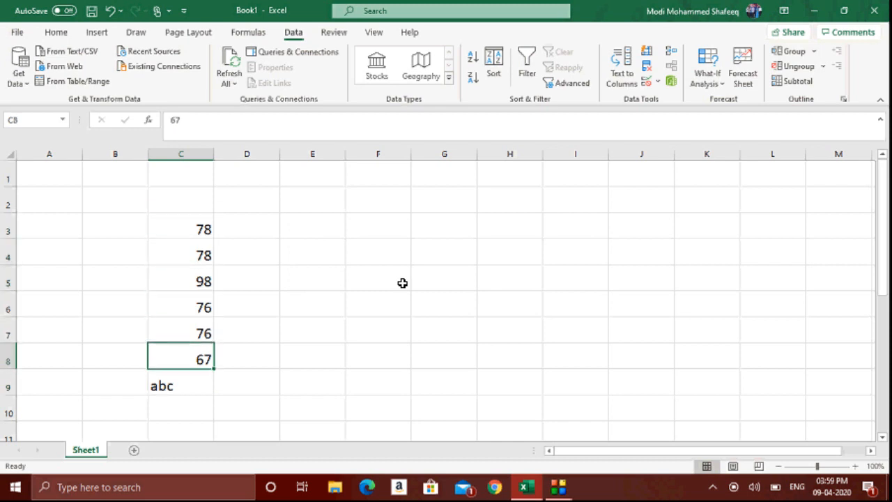
{"action": "key", "text": "Up"}
{"action": "key", "text": "Up"}
{"action": "key", "text": "Up"}
{"action": "key", "text": "Up"}
{"action": "key", "text": "Up"}
{"action": "key", "text": "Down"}
{"action": "key", "text": "Down"}
{"action": "key", "text": "Down"}
{"action": "key", "text": "Down"}
{"action": "key", "text": "Down"}
{"action": "key", "text": "Down"}
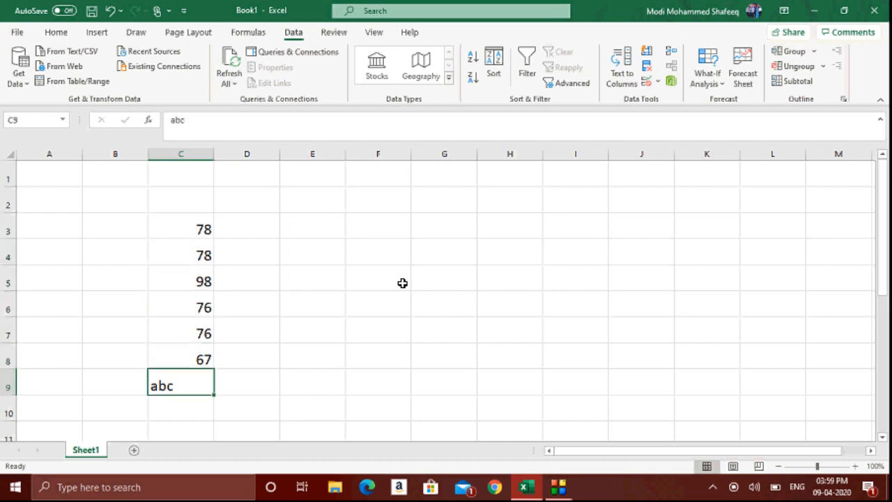
Try to enter 167 in cell C6 and cancel the entry
{"action": "key", "text": "Up"}
{"action": "key", "text": "Up"}
{"action": "key", "text": "Up"}
{"action": "key", "text": "Up"}
{"action": "key", "text": "Up"}
{"action": "key", "text": "Up"}
{"action": "key", "text": "Down"}
{"action": "key", "text": "Down"}
{"action": "key", "text": "Down"}
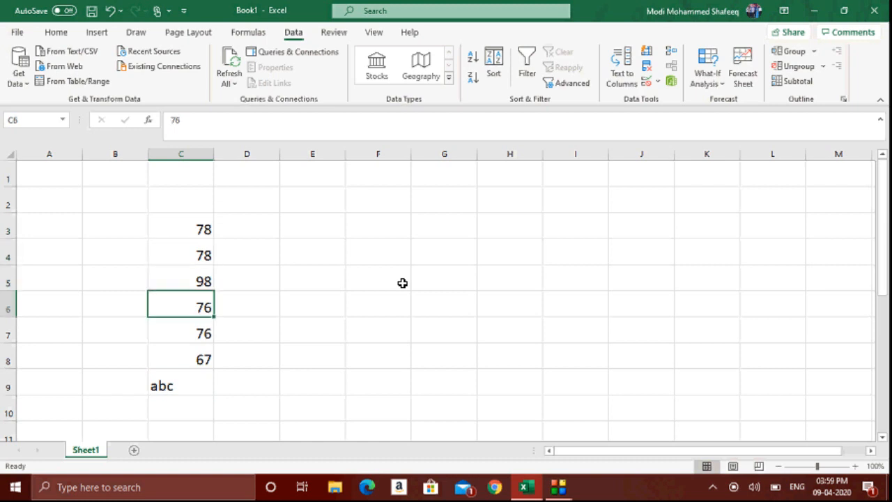
{"action": "type", "text": "167"}
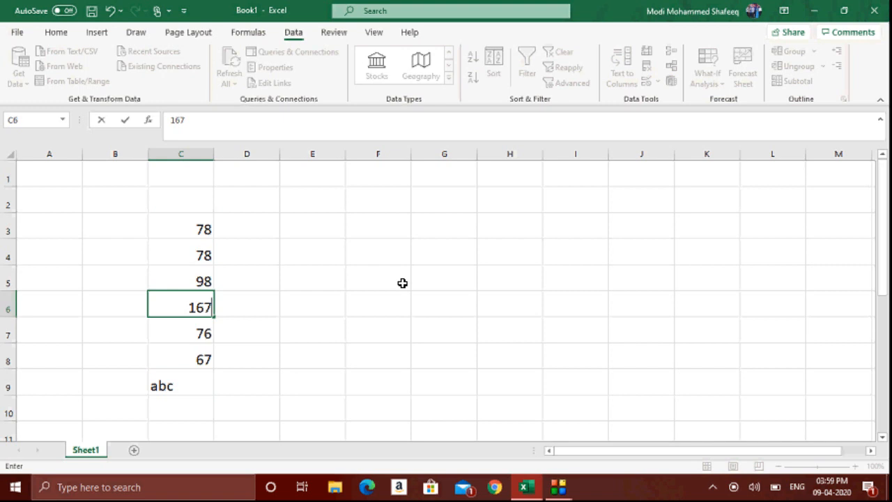
{"action": "key", "text": "Return"}
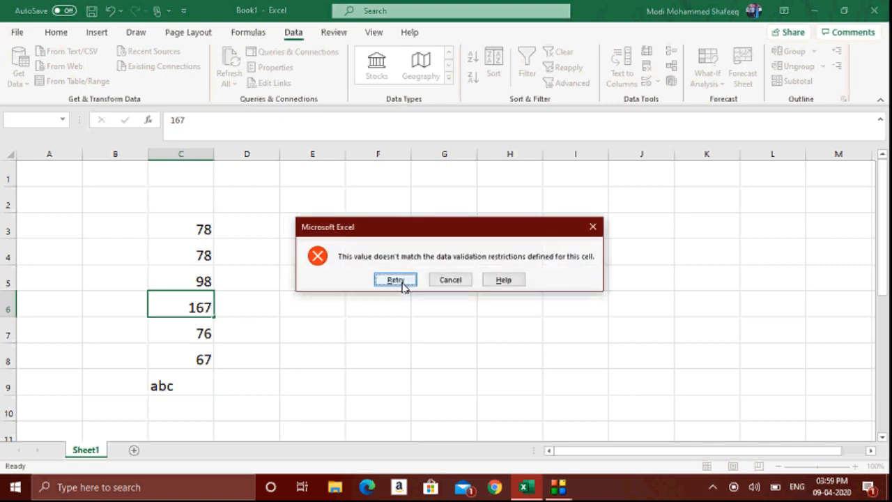
{"action": "left_click", "coordinate": [442, 281]}
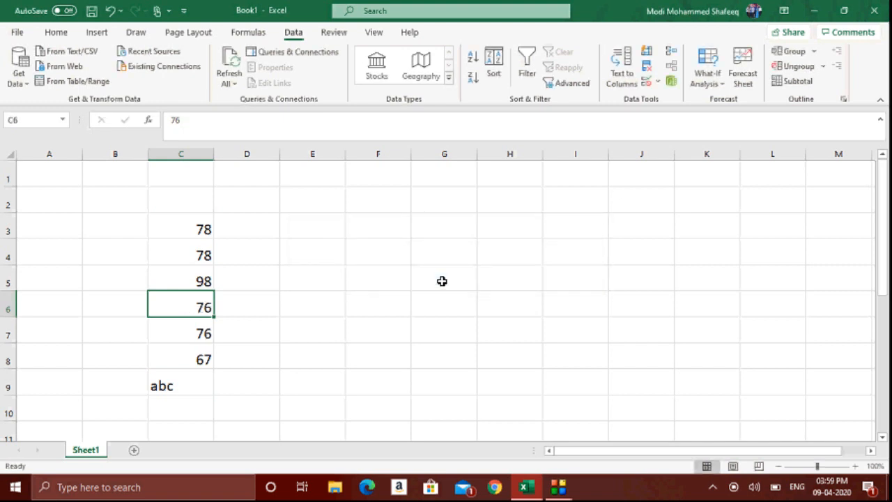
Replace the value in cell C6 with the limit value 100
{"action": "type", "text": "100"}
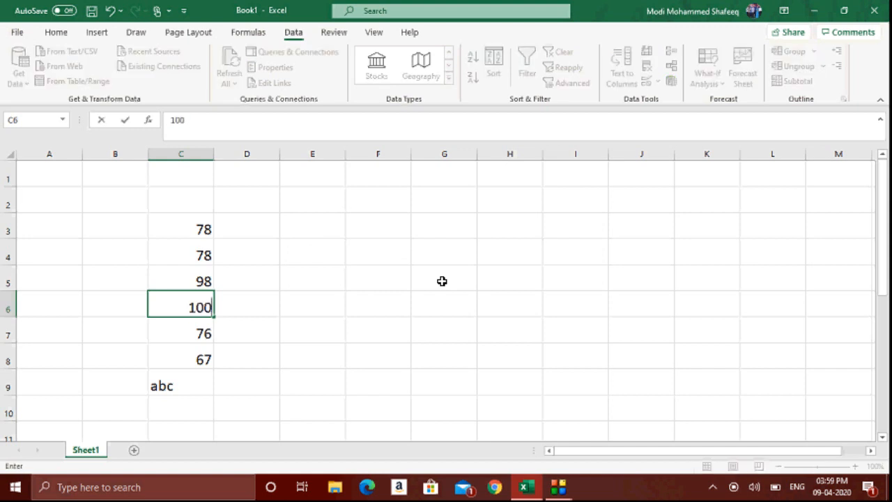
{"action": "key", "text": "Return"}
{"action": "type", "text": "\\"}
{"action": "key", "text": "Escape"}
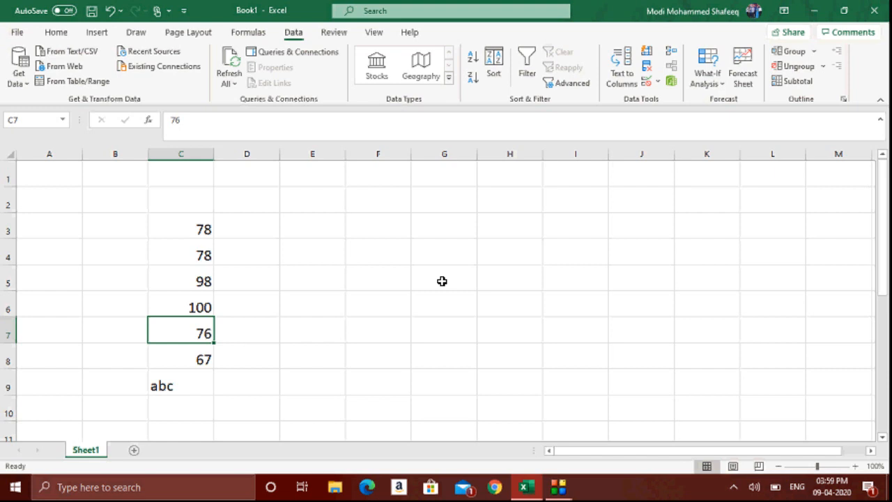
Change the validation criteria for cells C3:C8 to decimals less than or equal to 99.99
{"action": "left_click_drag", "start_coordinate": [203, 229], "coordinate": [204, 362]}
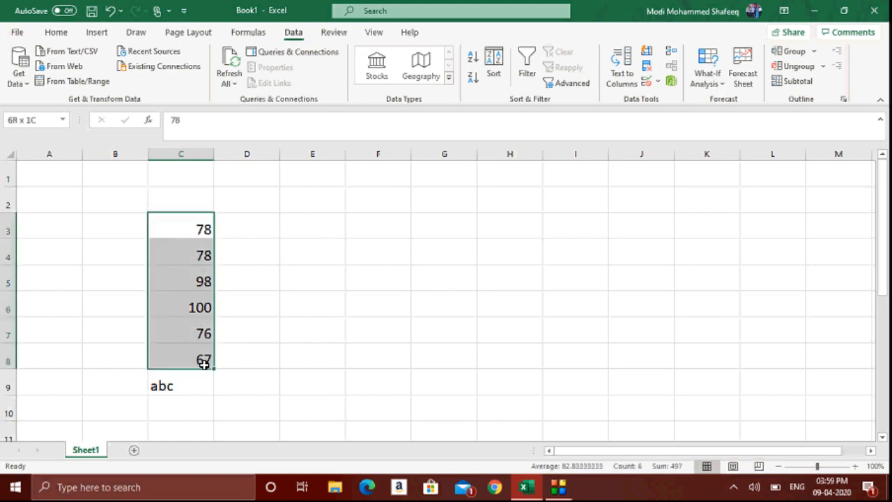
{"action": "left_click", "coordinate": [657, 83]}
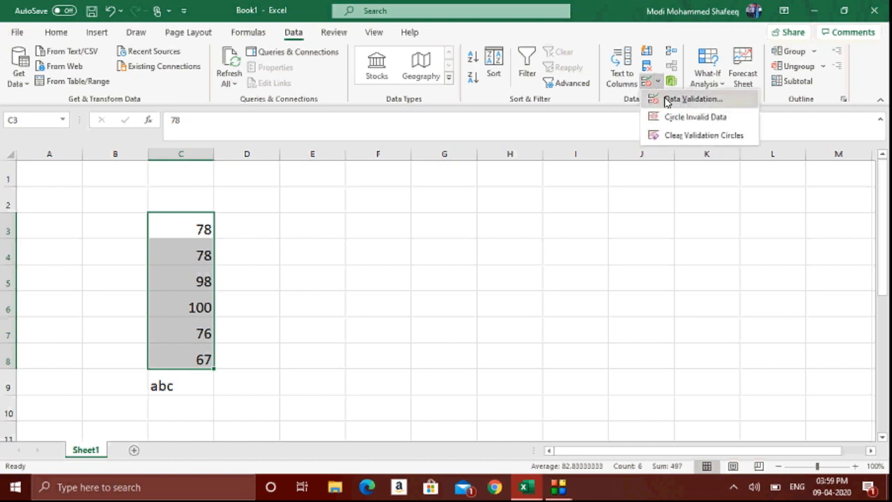
{"action": "left_click", "coordinate": [669, 99]}
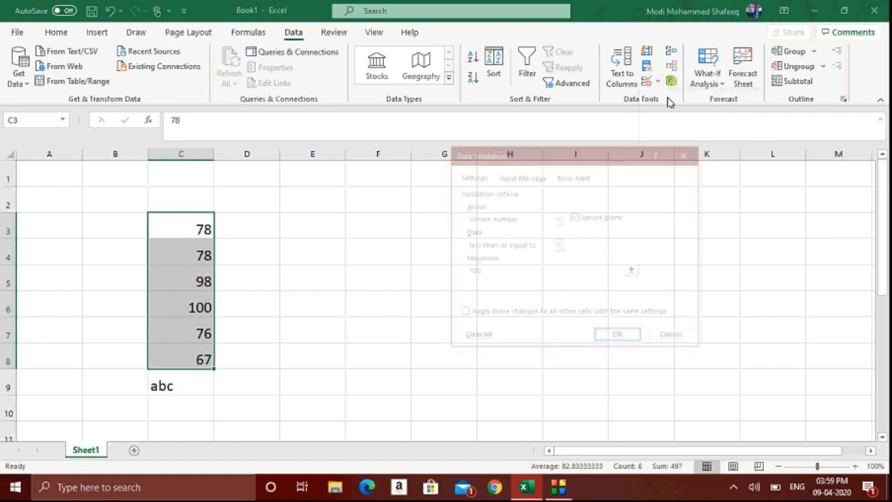
{"action": "left_click", "coordinate": [558, 218]}
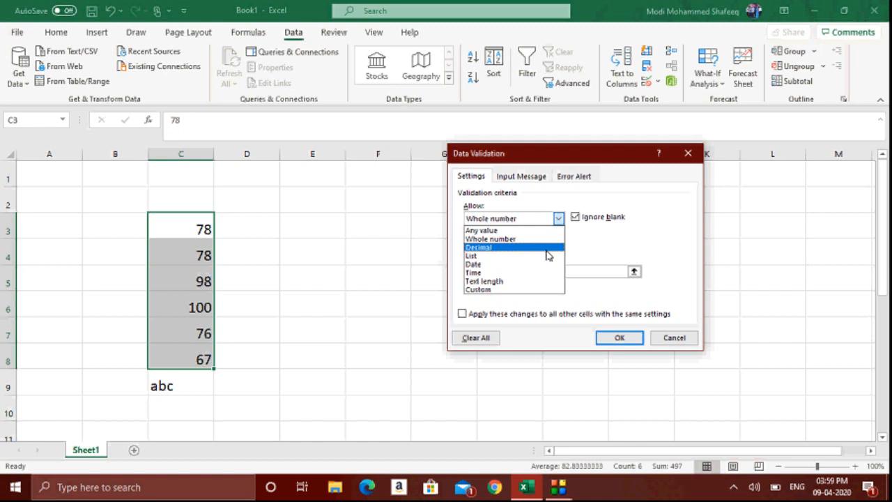
{"action": "left_click", "coordinate": [547, 249]}
{"action": "left_click", "coordinate": [557, 272]}
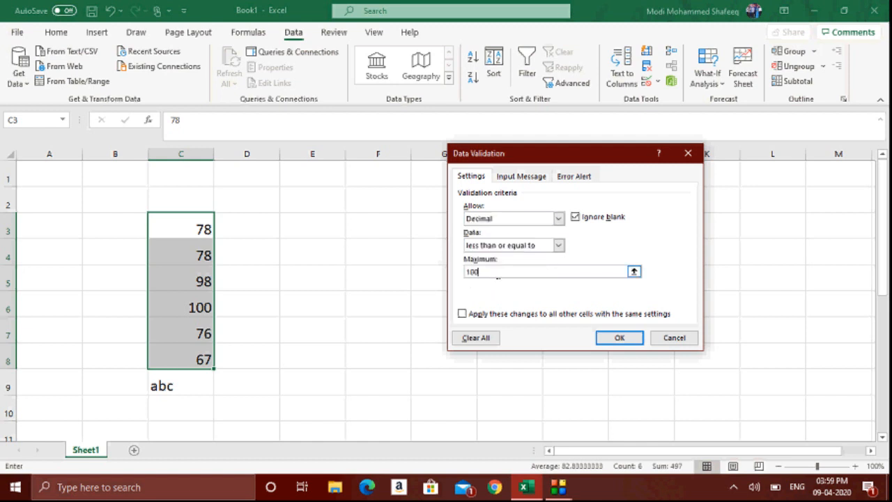
{"action": "type", "text": "100"}
{"action": "key", "text": "BackSpace"}
{"action": "key", "text": "BackSpace"}
{"action": "key", "text": "BackSpace"}
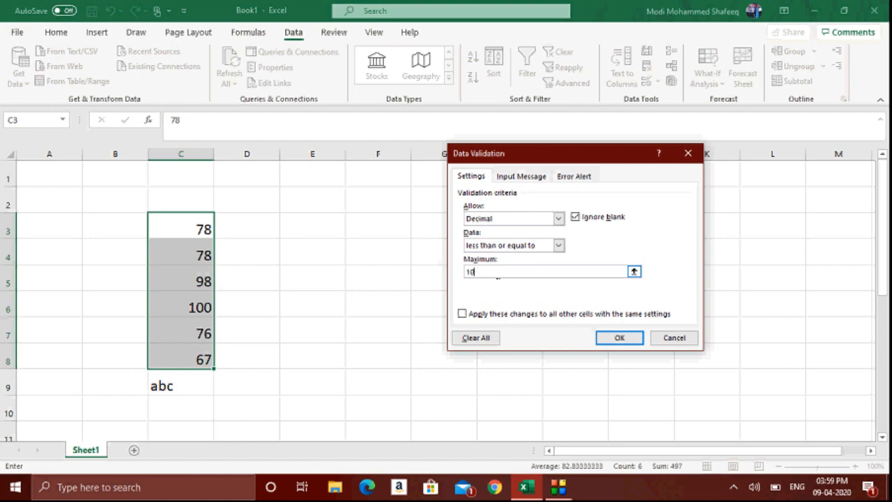
{"action": "type", "text": "99.99"}
Review the input message and error alert options of the validation, and apply the settings
{"action": "left_click", "coordinate": [527, 179]}
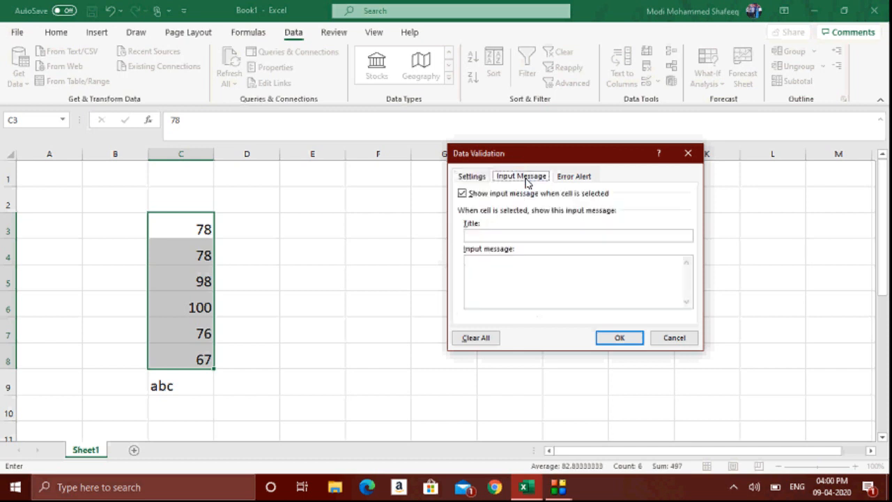
{"action": "left_click", "coordinate": [581, 180]}
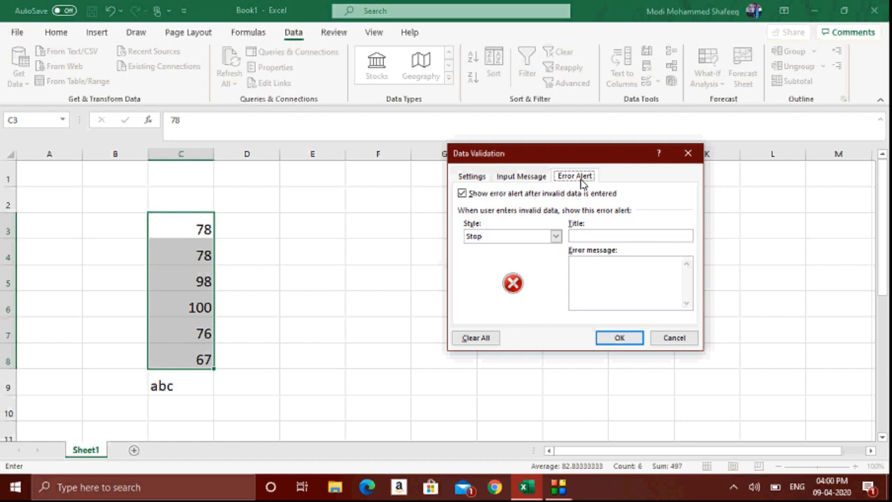
{"action": "left_click", "coordinate": [619, 337]}
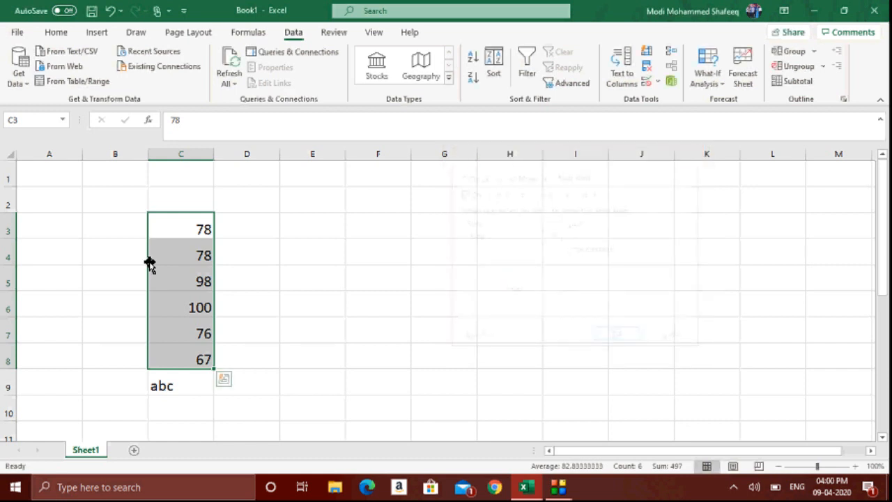
Test the decimal limit by trying to enter 100 in cell C3, and retry with 78
{"action": "left_click", "coordinate": [193, 232]}
{"action": "type", "text": "7"}
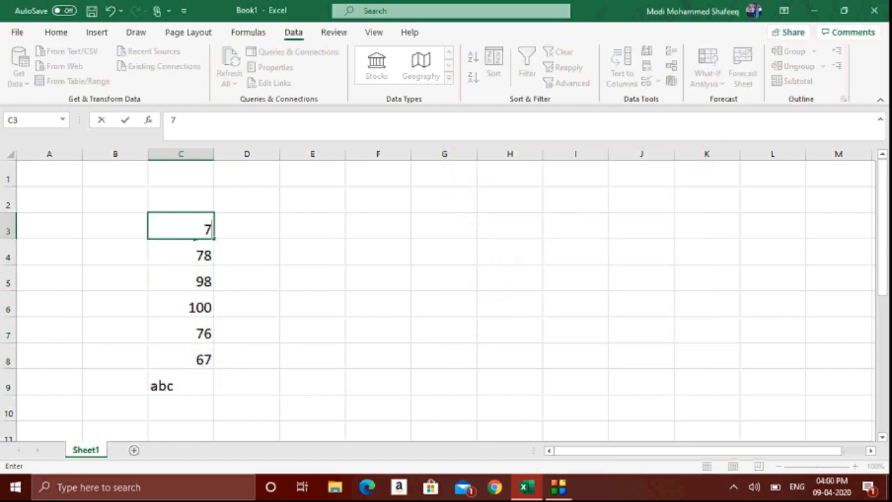
{"action": "key", "text": "BackSpace"}
{"action": "type", "text": "100"}
{"action": "key", "text": "Return"}
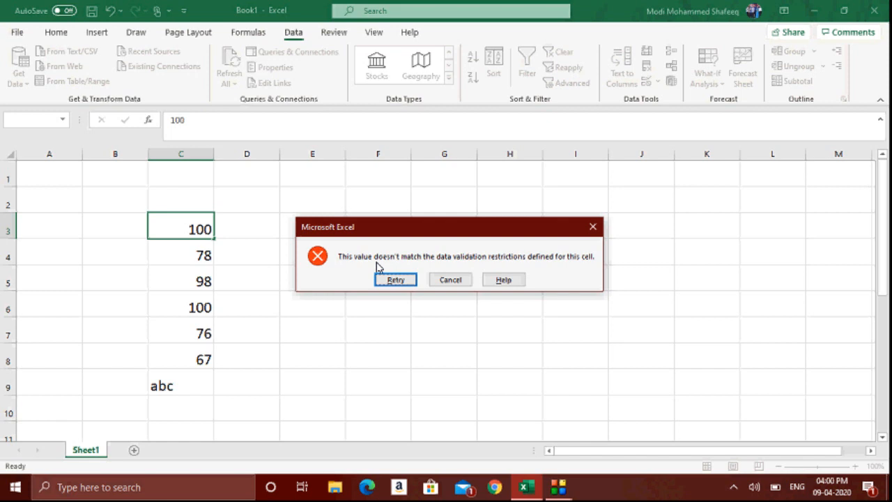
{"action": "left_click", "coordinate": [410, 282]}
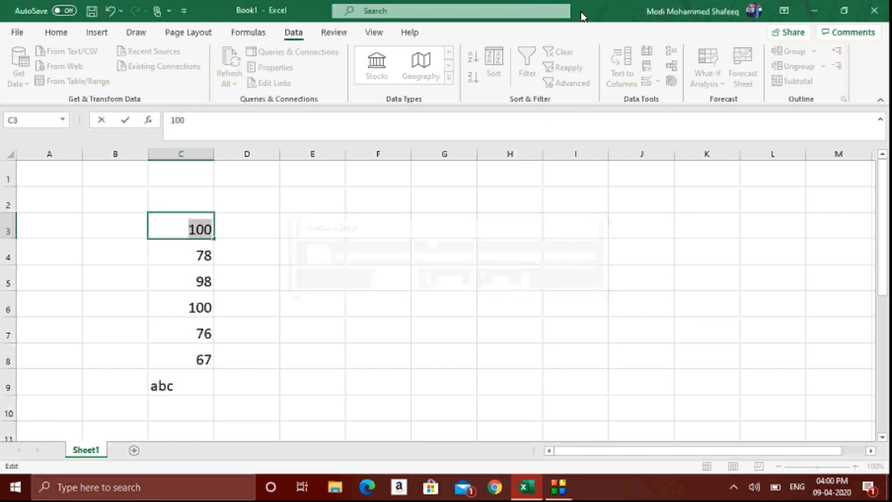
{"action": "type", "text": "78"}
{"action": "key", "text": "ctrl+Return"}
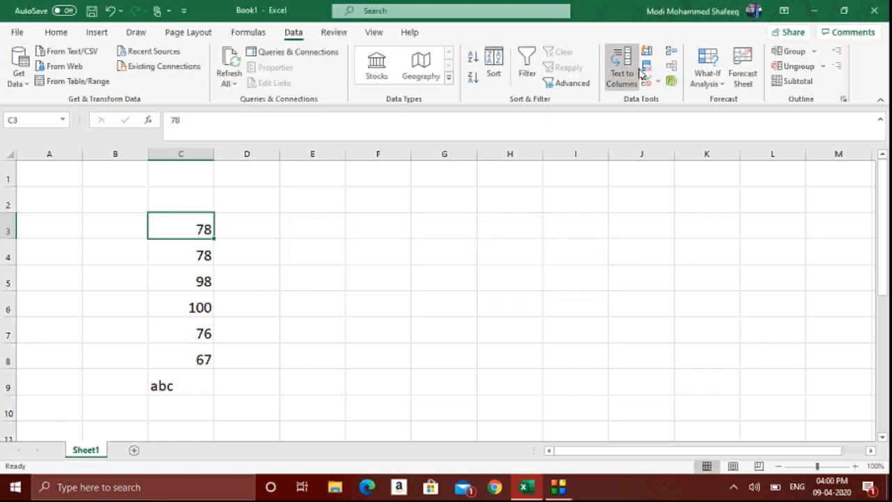
Give cell C3's validation a Stop error alert titled "Information" with the message "Please enter the number upto 99.99"
{"action": "left_click", "coordinate": [657, 82]}
{"action": "left_click", "coordinate": [666, 99]}
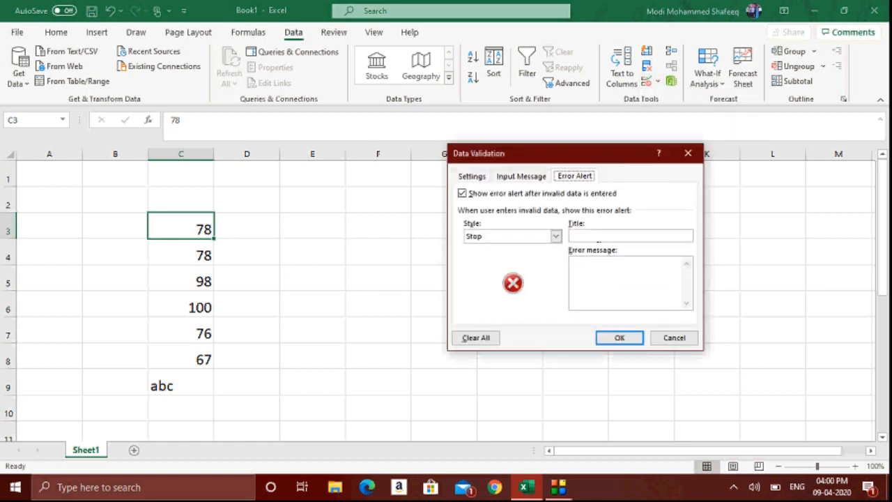
{"action": "left_click", "coordinate": [598, 238]}
{"action": "type", "text": "Information"}
{"action": "left_click", "coordinate": [601, 269]}
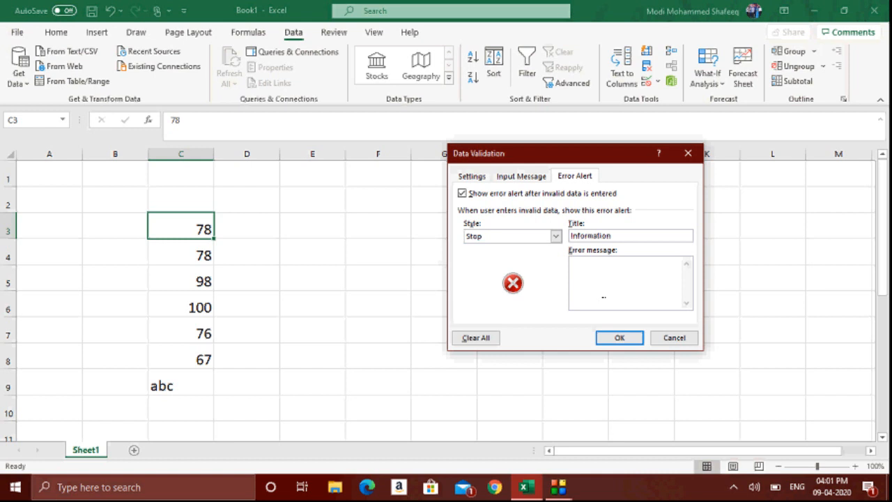
{"action": "type", "text": "Please enter the number ut"}
{"action": "key", "text": "BackSpace"}
{"action": "type", "text": "pto"}
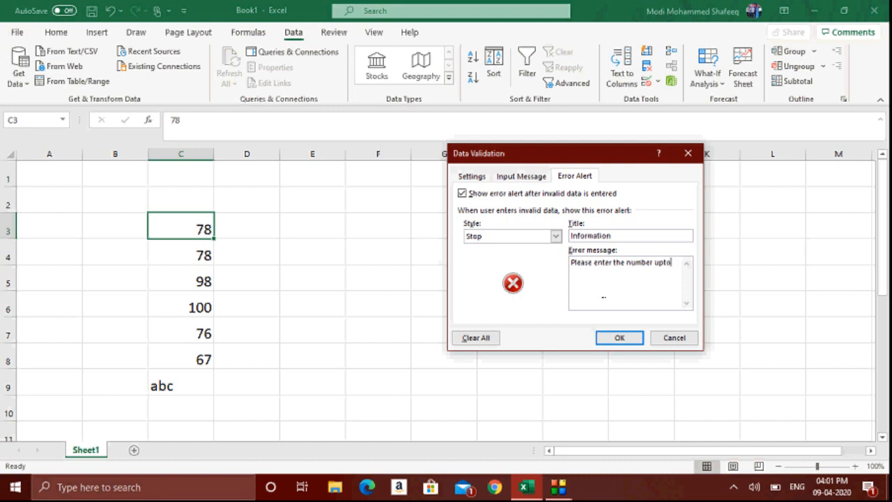
{"action": "type", "text": " 99.99"}
{"action": "left_click", "coordinate": [621, 338]}
Test the validation of cell C4 by trying to enter 120, retry once, and cancel the entry
{"action": "left_click", "coordinate": [197, 250]}
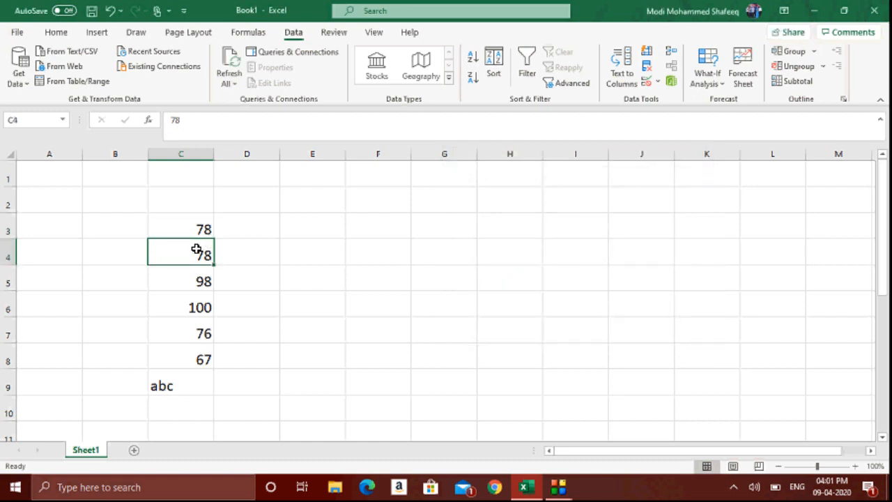
{"action": "type", "text": "120"}
{"action": "key", "text": "Return"}
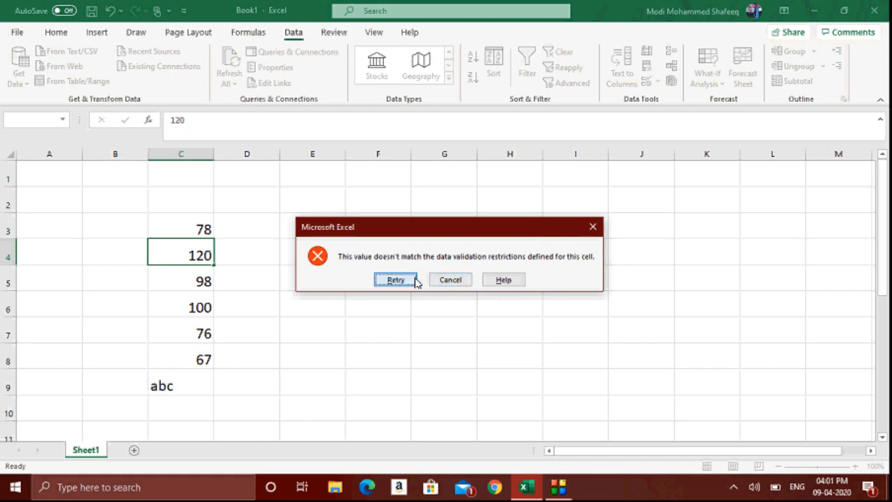
{"action": "left_click", "coordinate": [411, 280]}
{"action": "key", "text": "Return"}
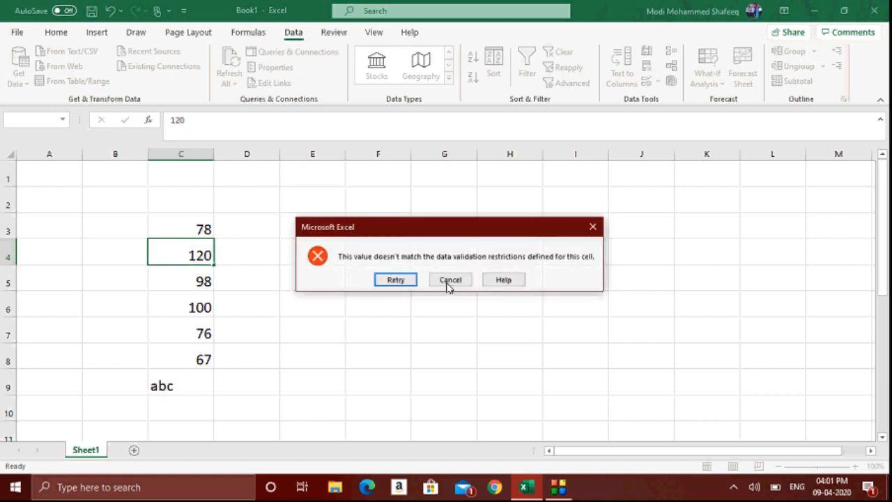
{"action": "left_click", "coordinate": [453, 281]}
Replace the value in cell C3 with 11
{"action": "left_click", "coordinate": [204, 227]}
{"action": "type", "text": "11"}
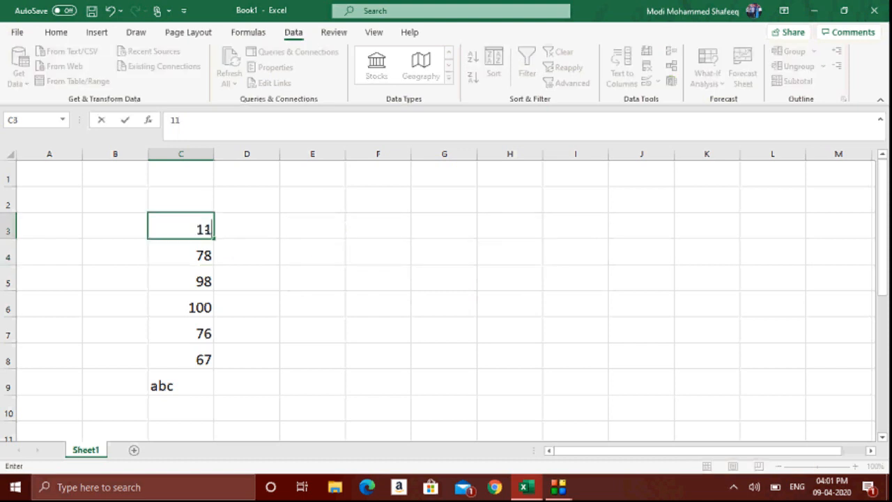
{"action": "key", "text": "Return"}
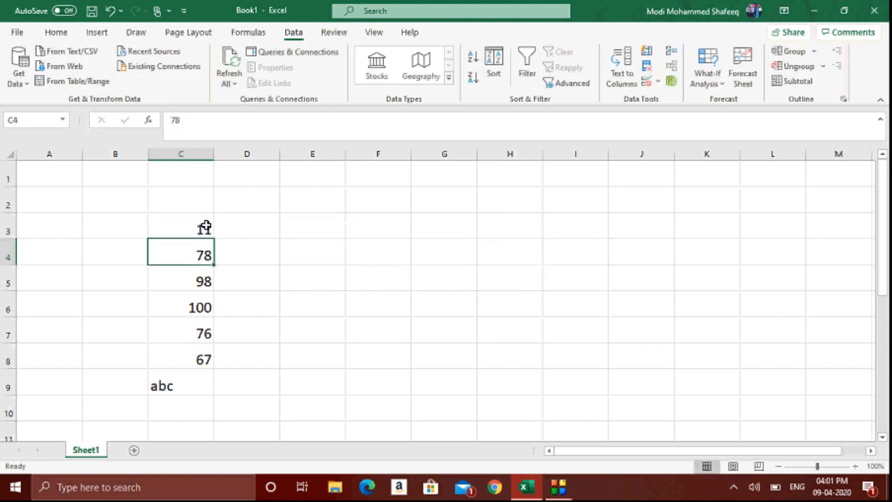
Test the custom error alert by trying to change cell C3 to 110, retry once, and cancel the entry
{"action": "left_click", "coordinate": [206, 226]}
{"action": "double_click", "coordinate": [205, 227]}
{"action": "type", "text": "0"}
{"action": "key", "text": "Return"}
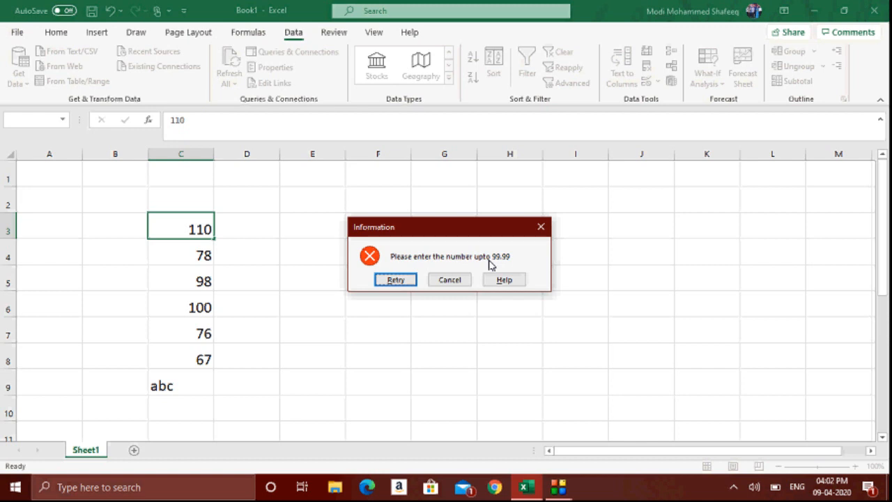
{"action": "left_click", "coordinate": [395, 279]}
{"action": "key", "text": "Return"}
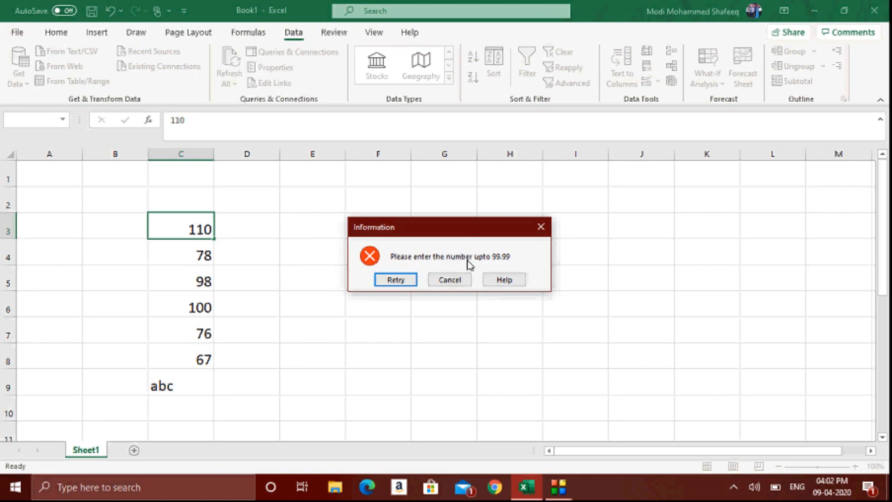
{"action": "key", "text": "Escape"}
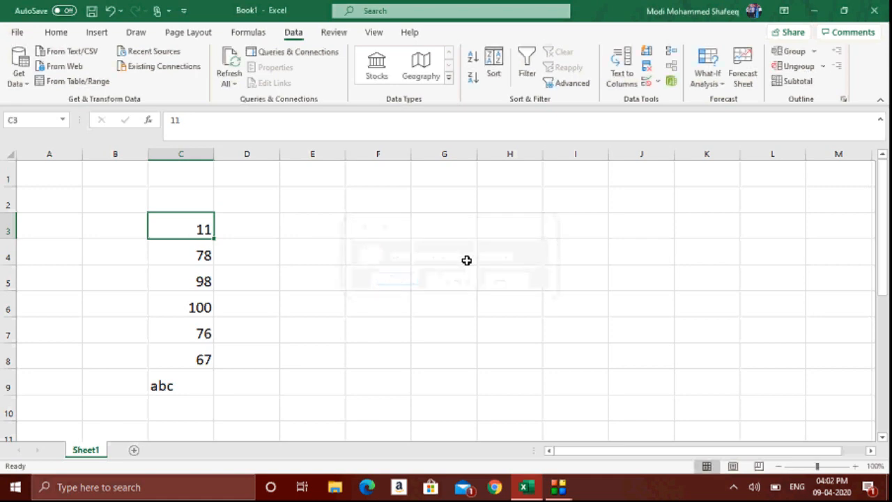
Examine the validation types allowed for cell C3, and leave the data validation settings without changing them
{"action": "left_click", "coordinate": [657, 81]}
{"action": "left_click", "coordinate": [679, 100]}
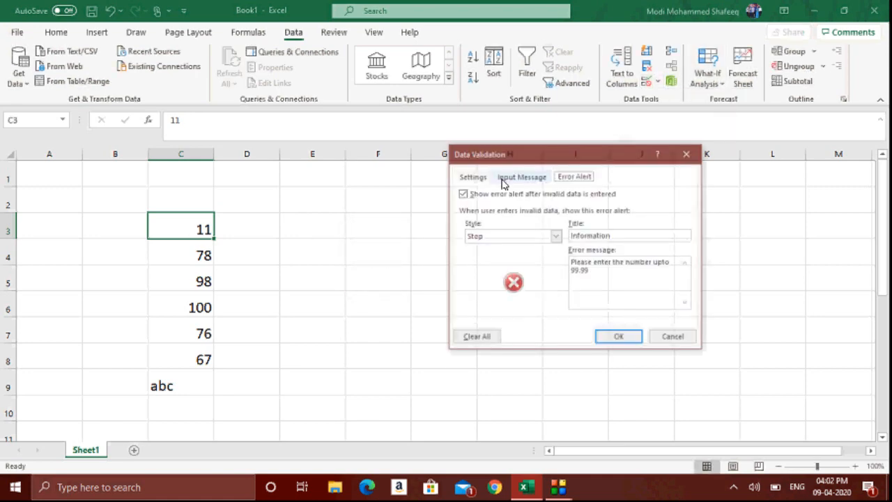
{"action": "left_click", "coordinate": [472, 175]}
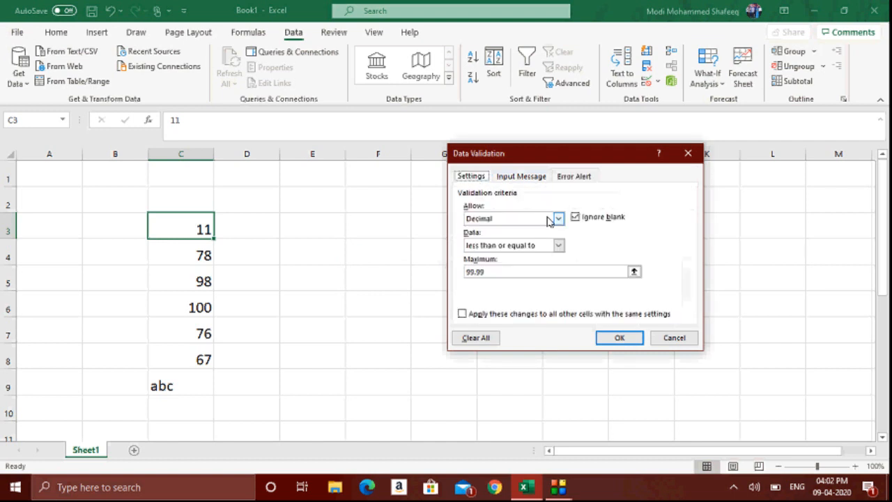
{"action": "left_click", "coordinate": [558, 218]}
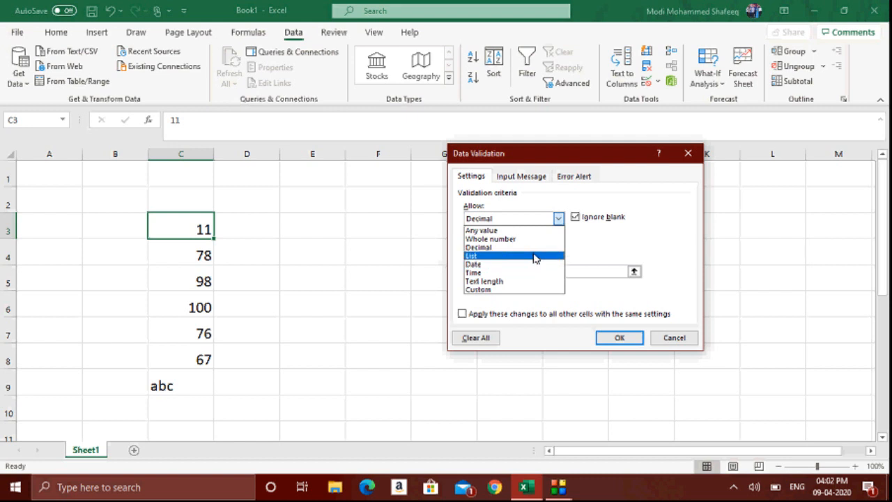
{"action": "left_click", "coordinate": [680, 344]}
{"action": "left_click", "coordinate": [681, 344]}
{"action": "left_click", "coordinate": [403, 229]}
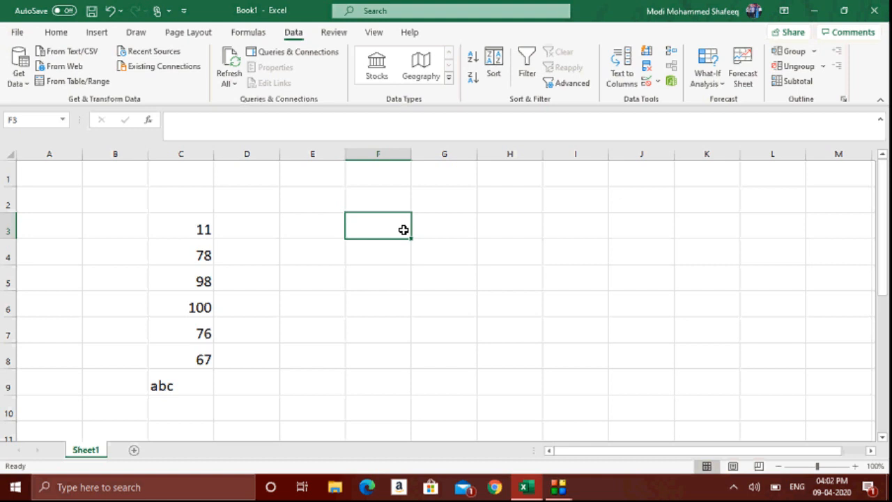
{"action": "left_click_drag", "start_coordinate": [198, 229], "coordinate": [206, 349]}
Enter the items Sugar, Salt, Rice and Wheat in cells G3 to G6, and select cell J3
{"action": "left_click", "coordinate": [430, 222]}
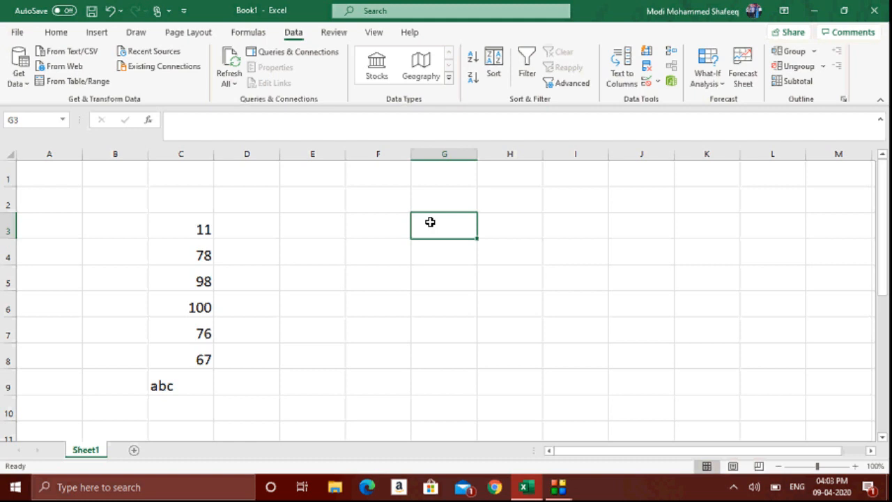
{"action": "type", "text": "Sugar"}
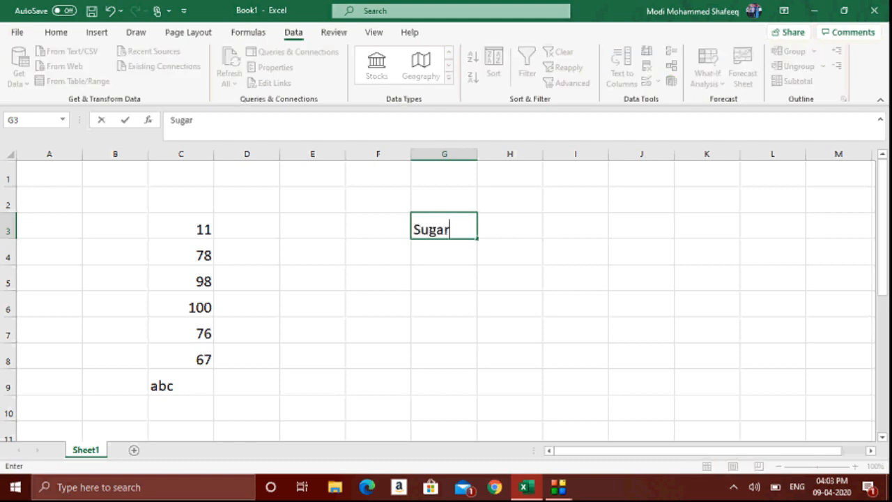
{"action": "key", "text": "Return"}
{"action": "type", "text": "Salt"}
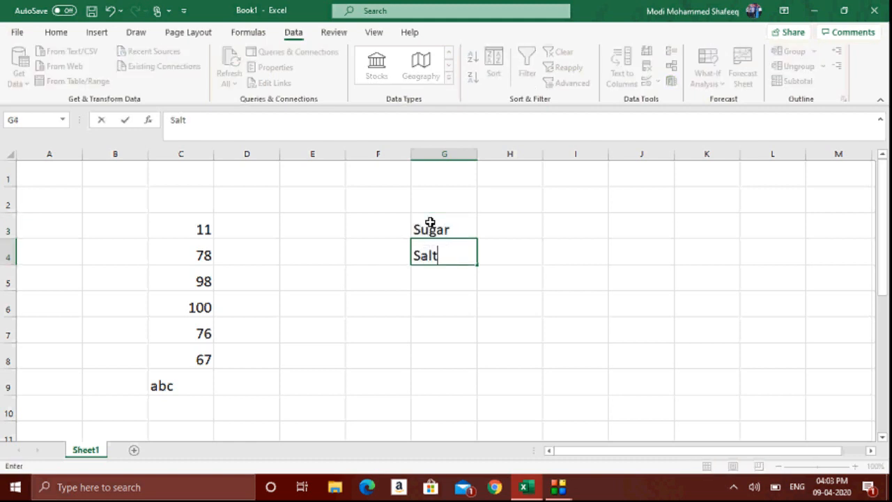
{"action": "key", "text": "Return"}
{"action": "type", "text": "Rice"}
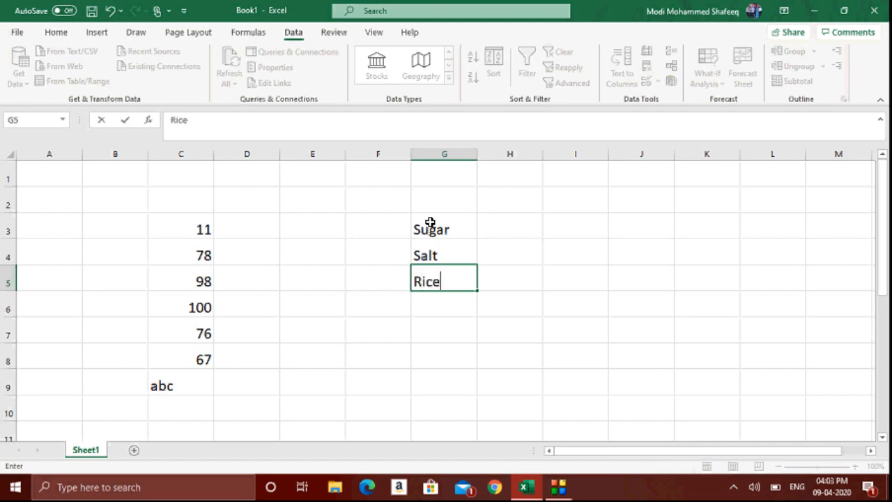
{"action": "key", "text": "Return"}
{"action": "type", "text": "W"}
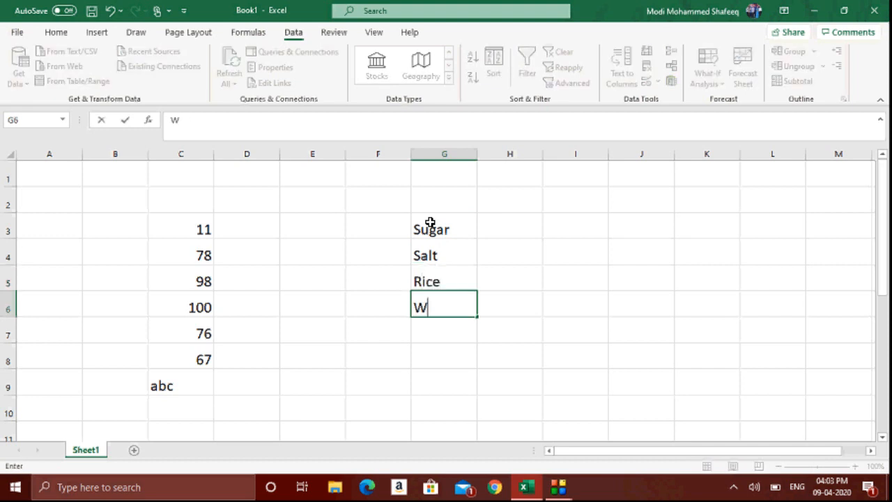
{"action": "type", "text": "heat"}
{"action": "key", "text": "Return"}
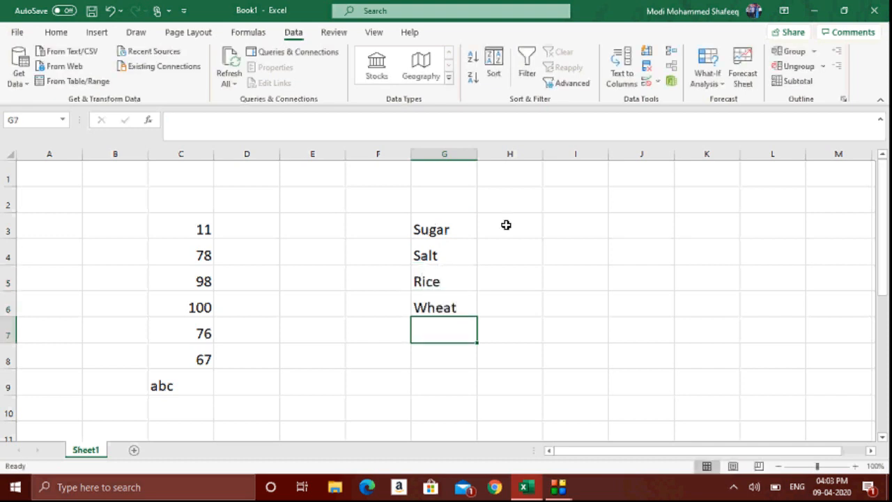
{"action": "left_click", "coordinate": [620, 226]}
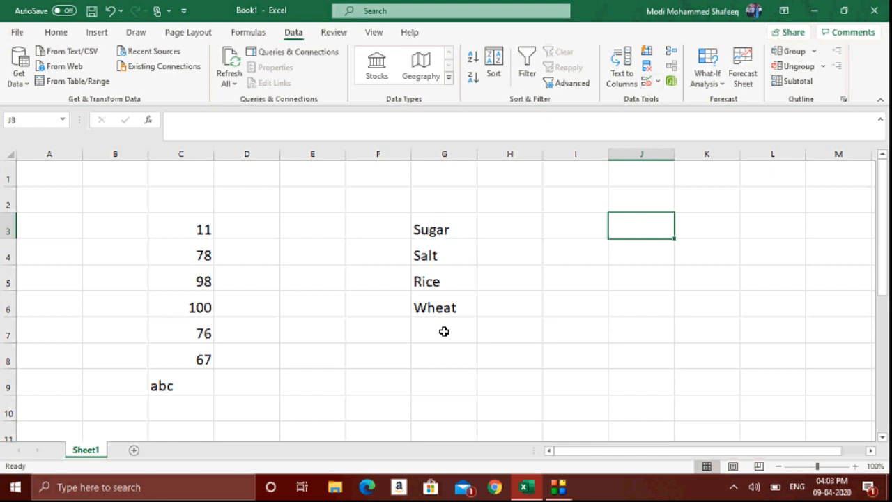
{"action": "left_click", "coordinate": [658, 83]}
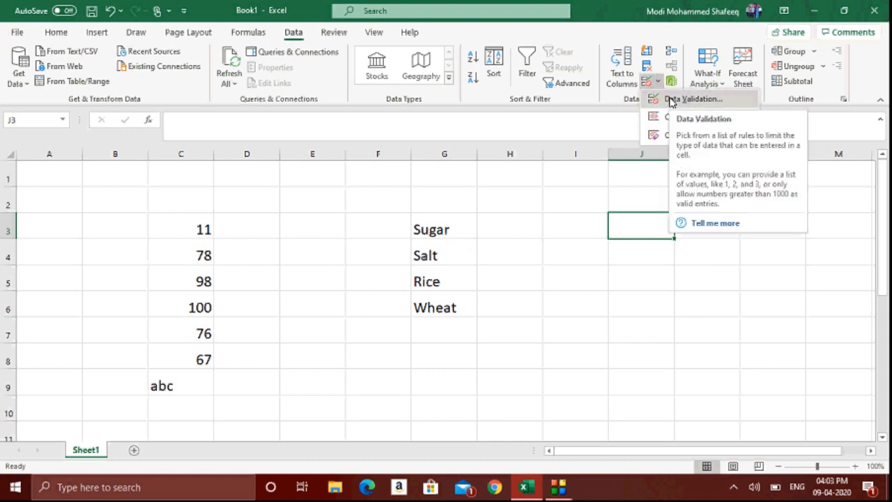
{"action": "left_click", "coordinate": [670, 100]}
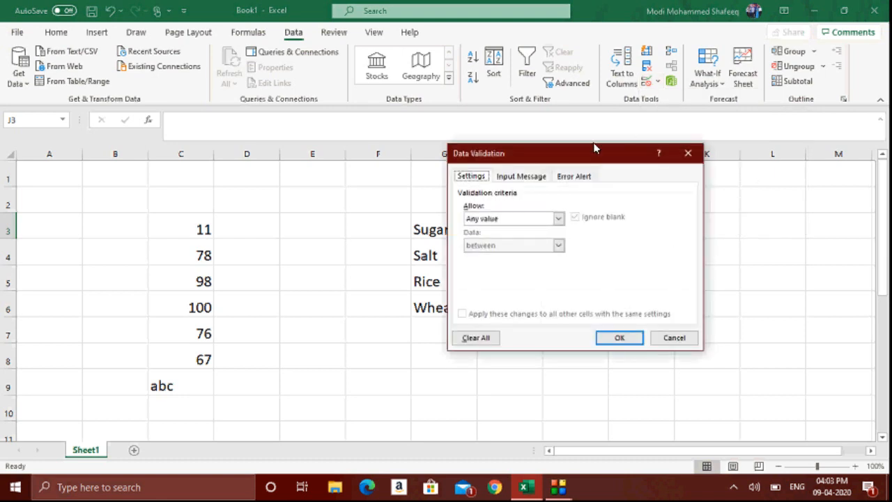
{"action": "left_click_drag", "start_coordinate": [562, 159], "coordinate": [687, 143]}
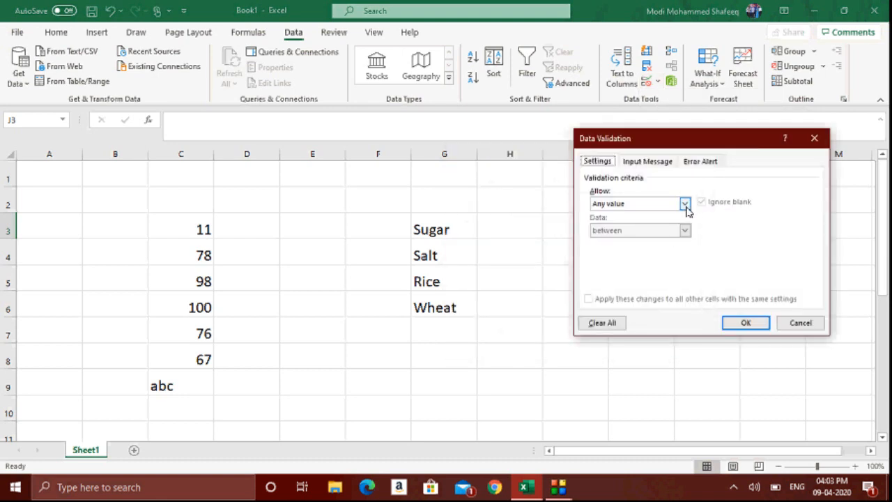
{"action": "left_click", "coordinate": [813, 138]}
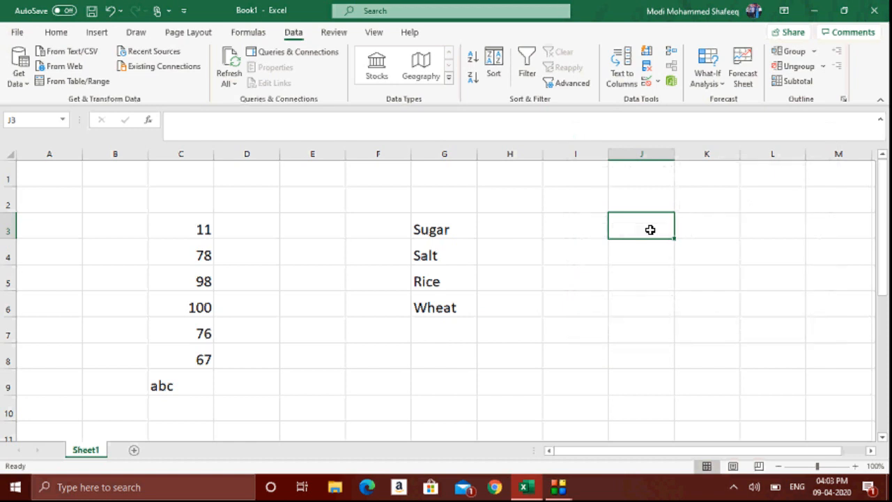
Apply a List validation with an in-cell dropdown to cell J3, using the items in G3:G6 as its source
{"action": "left_click", "coordinate": [657, 83]}
{"action": "left_click", "coordinate": [672, 100]}
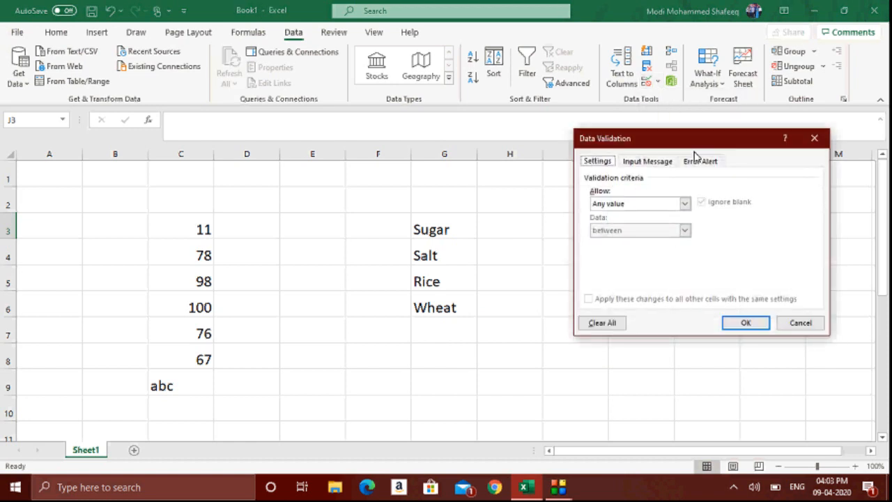
{"action": "left_click", "coordinate": [684, 205]}
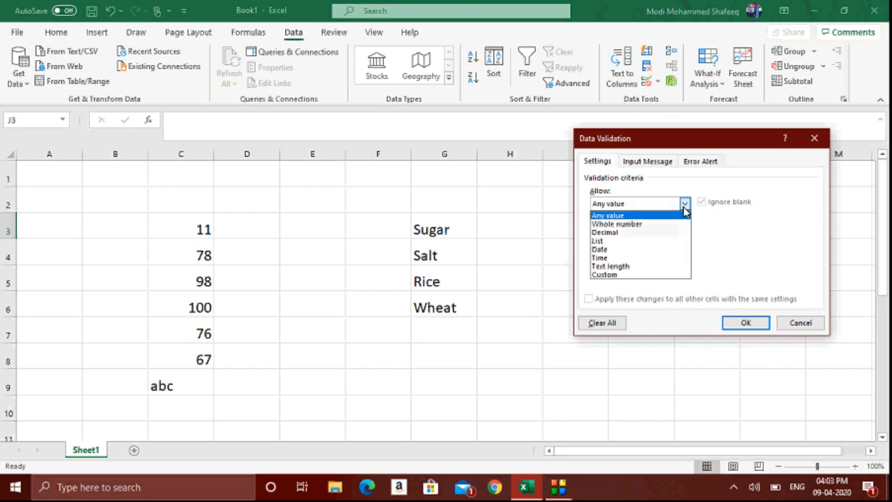
{"action": "left_click", "coordinate": [668, 241]}
{"action": "left_click", "coordinate": [651, 257]}
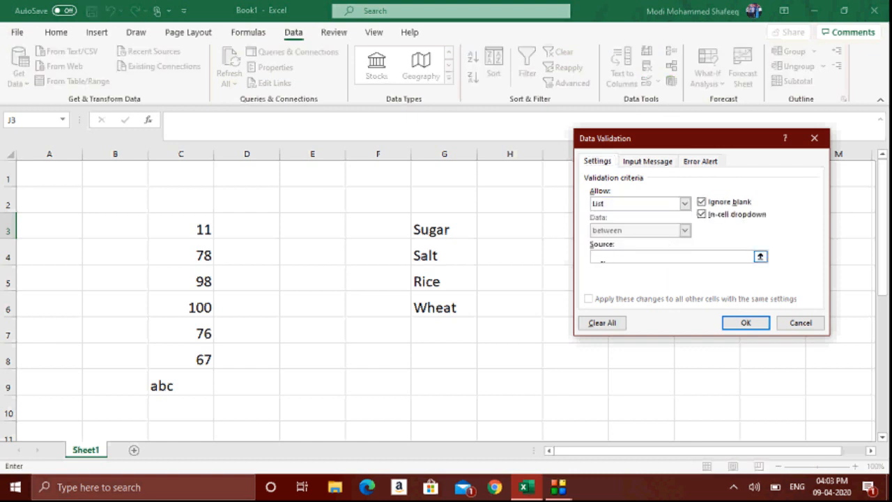
{"action": "left_click_drag", "start_coordinate": [446, 231], "coordinate": [439, 307]}
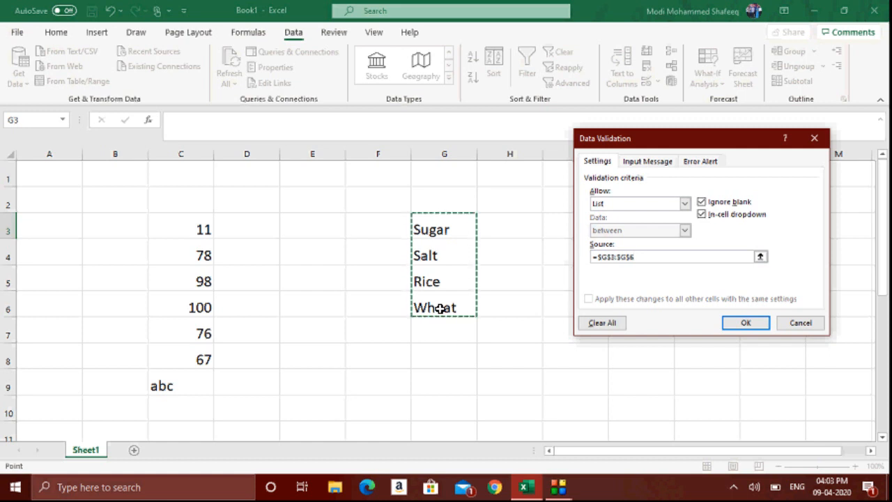
{"action": "left_click", "coordinate": [748, 323]}
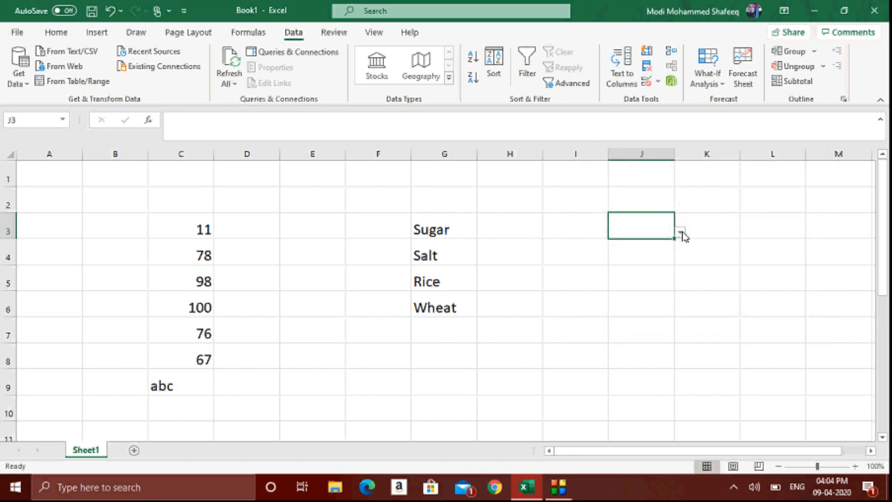
Choose Rice from the dropdown list in cell J3
{"action": "left_click", "coordinate": [681, 233]}
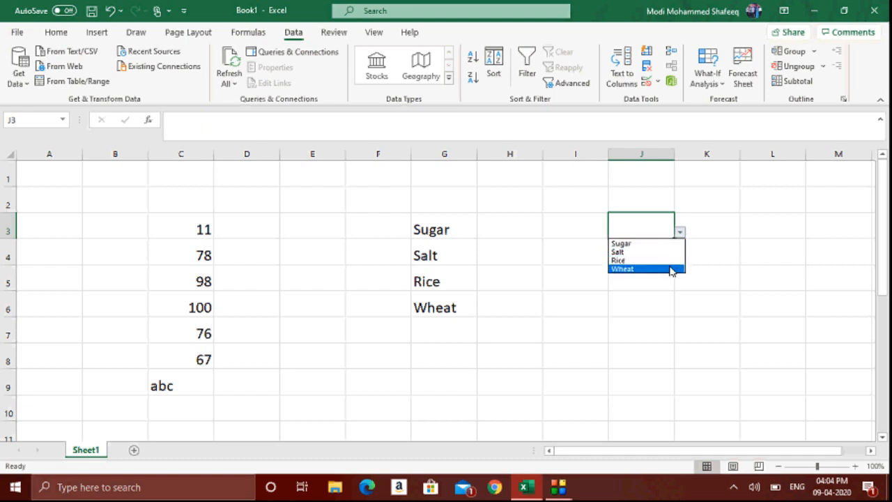
{"action": "left_click", "coordinate": [666, 260]}
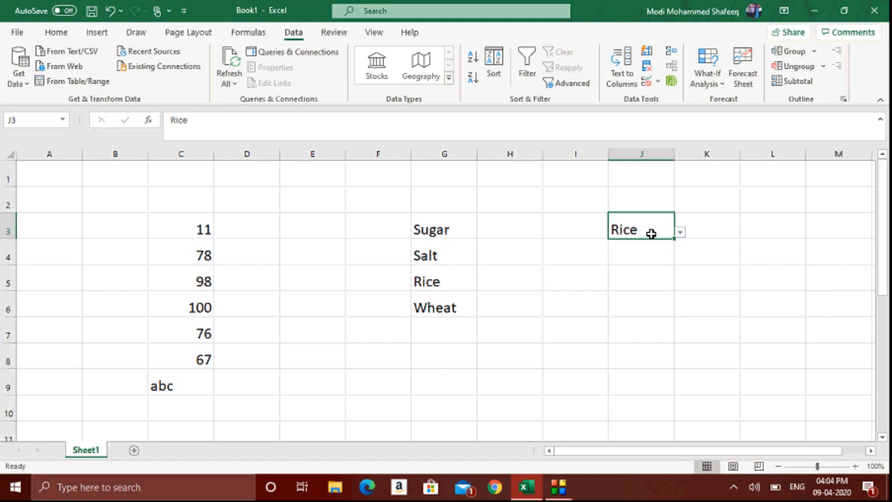
{"action": "left_click_drag", "start_coordinate": [651, 233], "coordinate": [662, 381]}
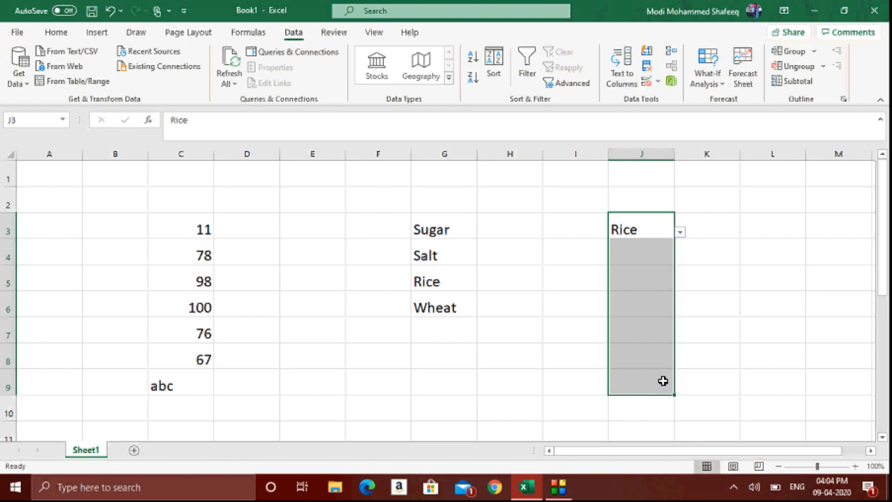
{"action": "left_click", "coordinate": [652, 222]}
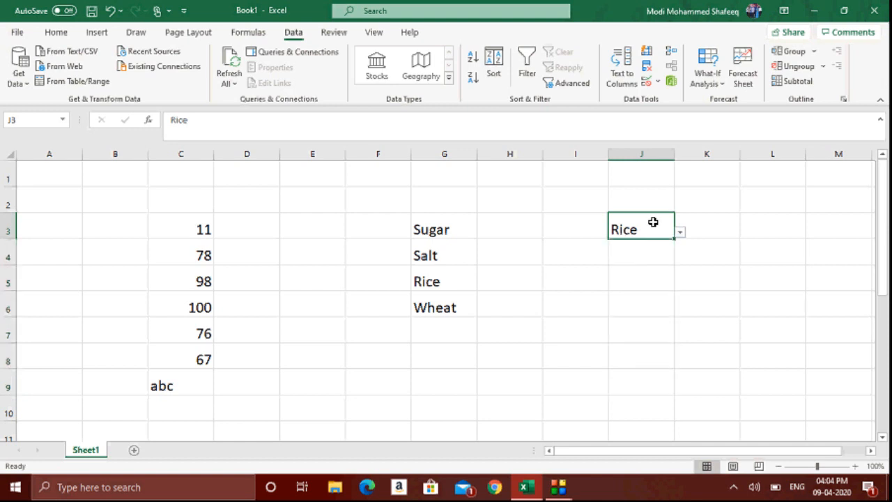
Change the choice in cell J3 to Sugar using its dropdown list
{"action": "left_click", "coordinate": [681, 234]}
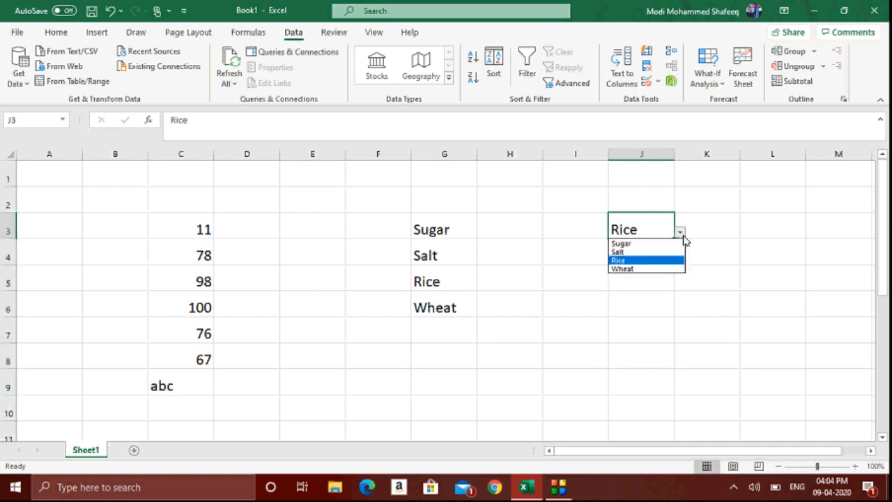
{"action": "left_click", "coordinate": [670, 244]}
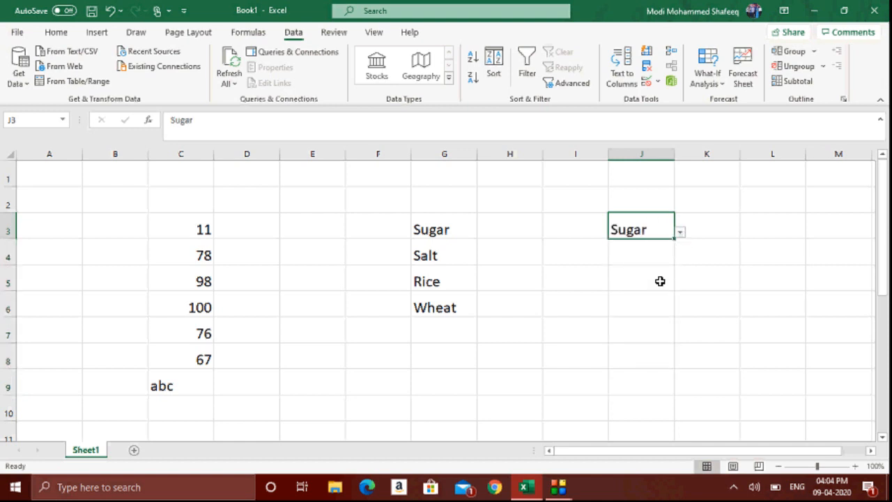
{"action": "left_click", "coordinate": [659, 284]}
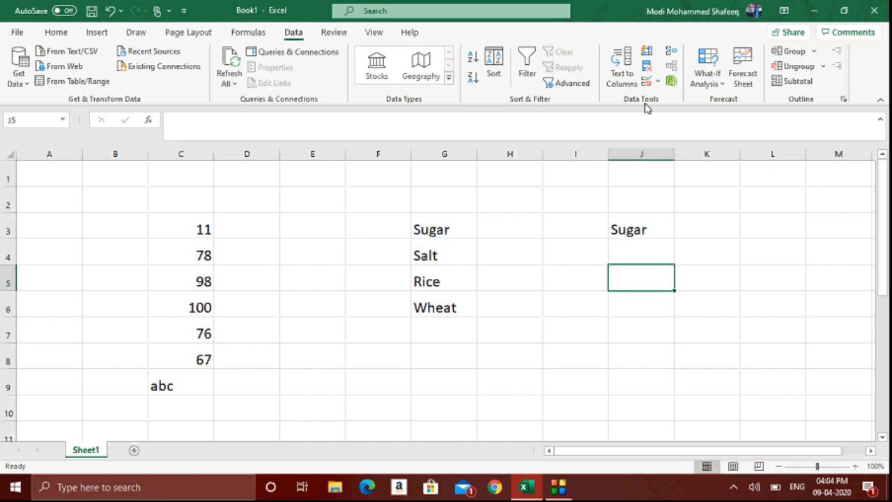
{"action": "left_click", "coordinate": [660, 84]}
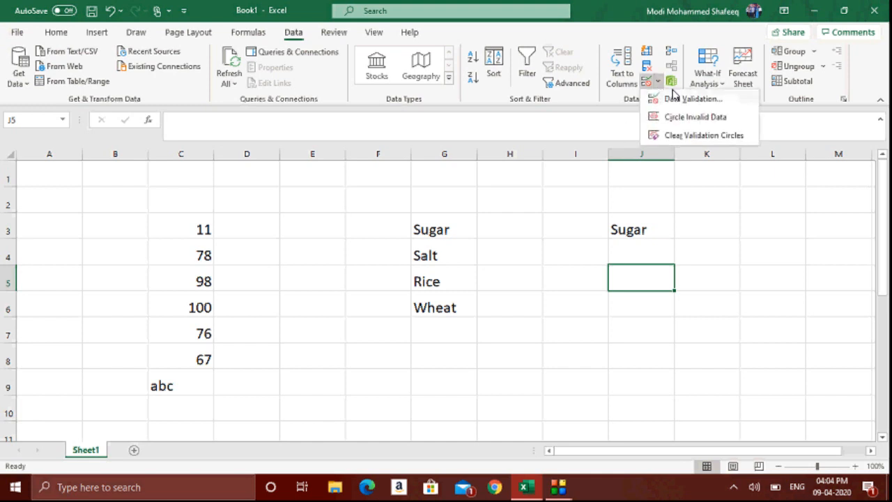
{"action": "left_click", "coordinate": [670, 98]}
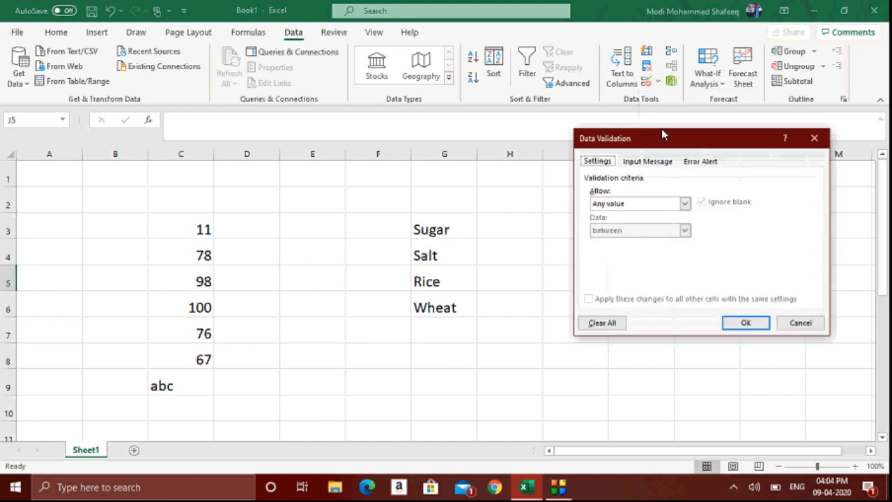
{"action": "left_click", "coordinate": [684, 203]}
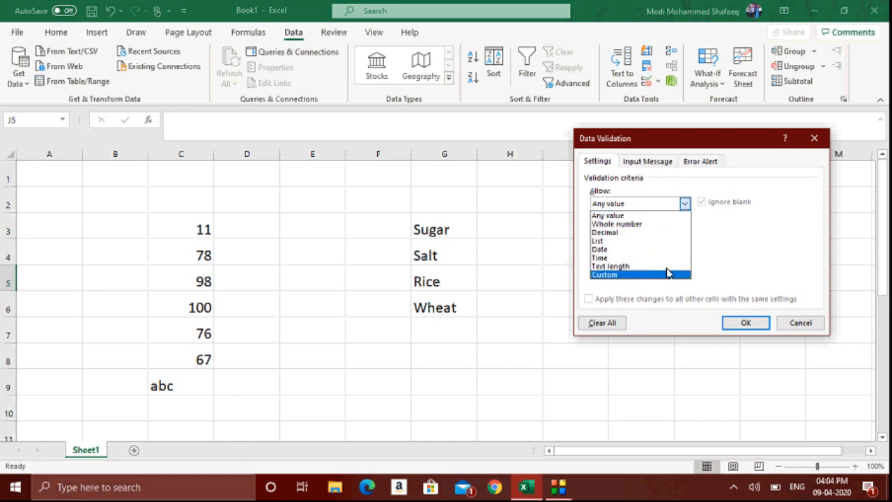
{"action": "left_click", "coordinate": [627, 266]}
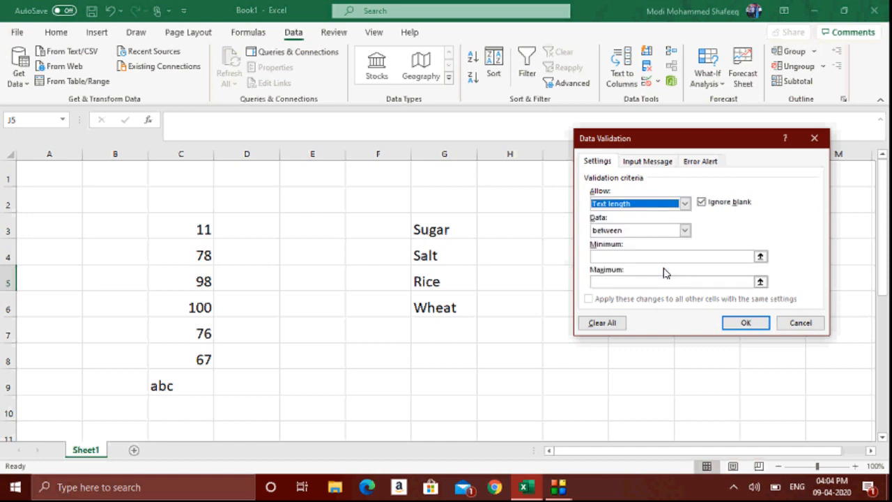
{"action": "key", "text": "Escape"}
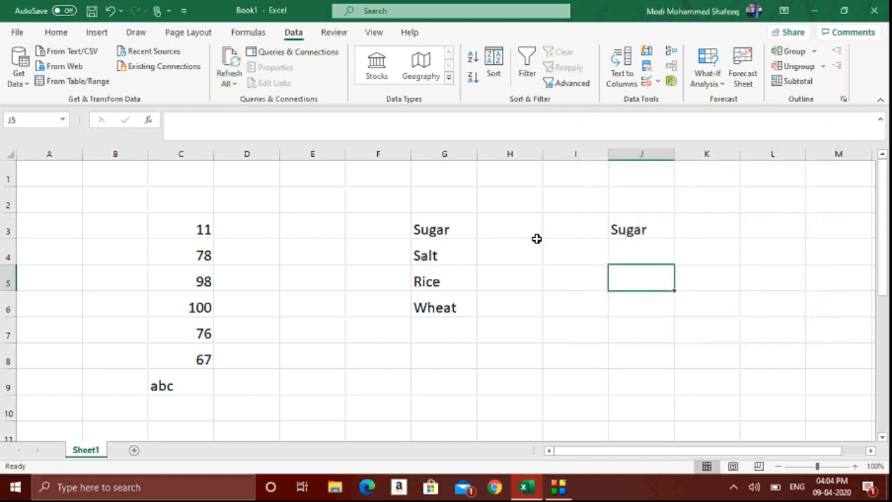
Apply a Text length validation to cell G3 that allows entries less than or equal to 5 characters
{"action": "left_click", "coordinate": [454, 234]}
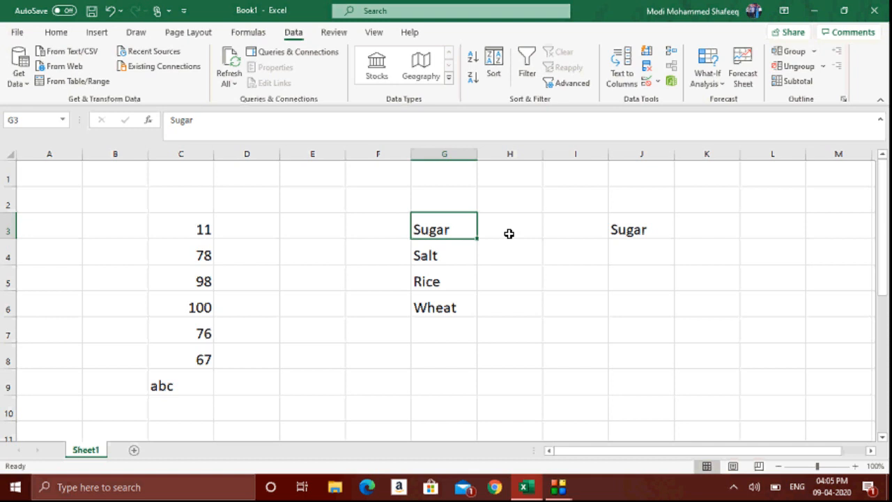
{"action": "left_click", "coordinate": [659, 82]}
{"action": "left_click", "coordinate": [690, 99]}
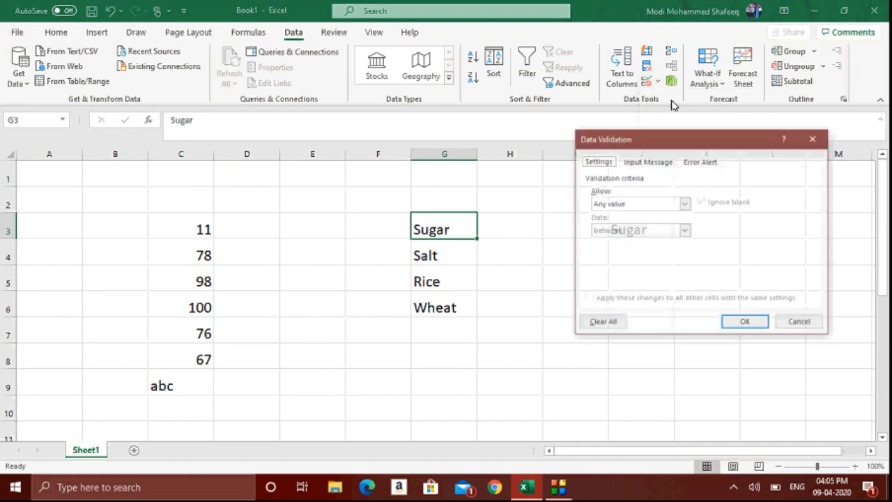
{"action": "left_click", "coordinate": [686, 204]}
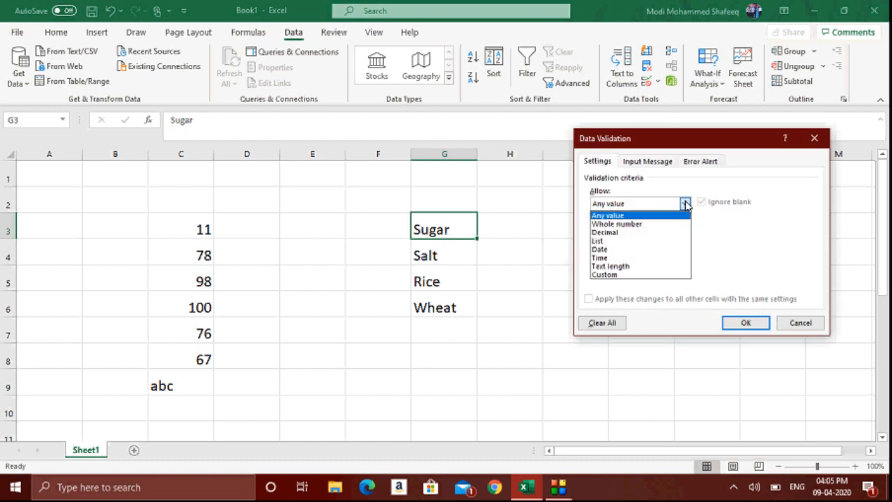
{"action": "left_click", "coordinate": [686, 272]}
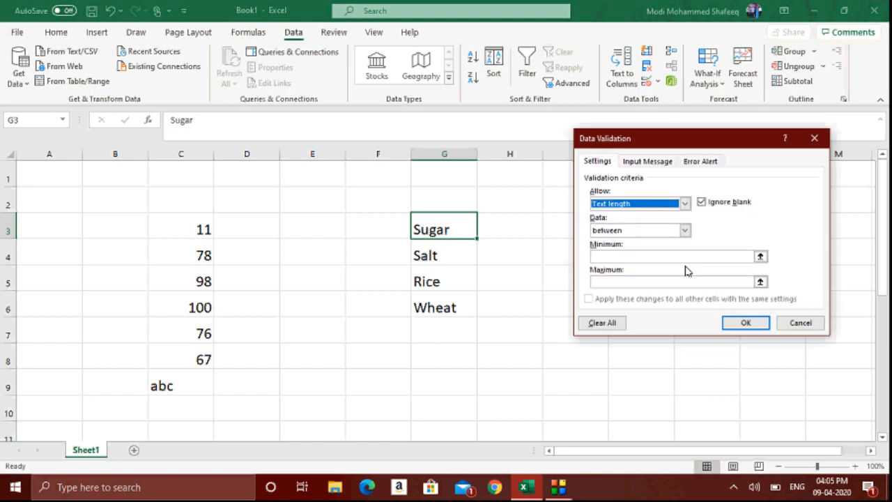
{"action": "left_click", "coordinate": [617, 231]}
{"action": "left_click", "coordinate": [643, 307]}
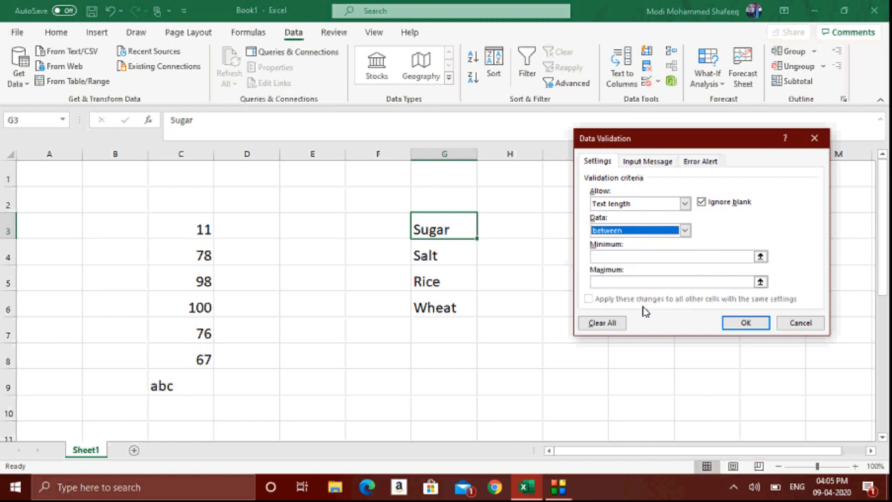
{"action": "left_click", "coordinate": [687, 230]}
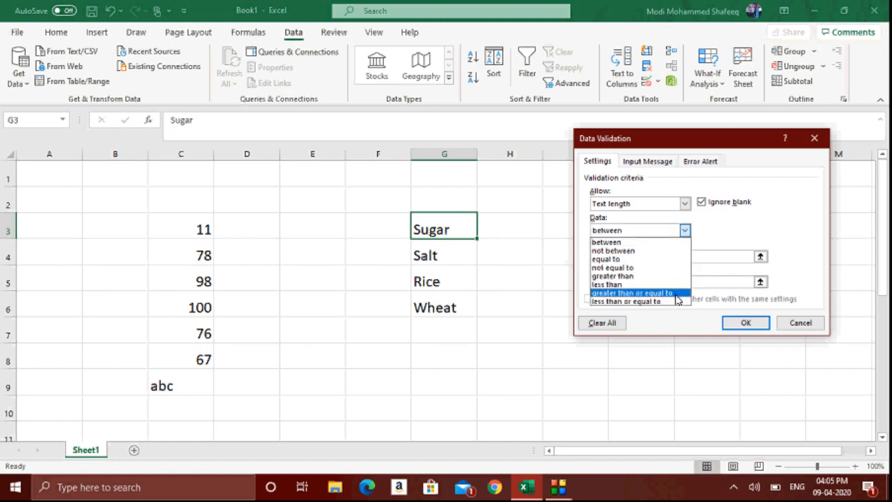
{"action": "left_click", "coordinate": [670, 302]}
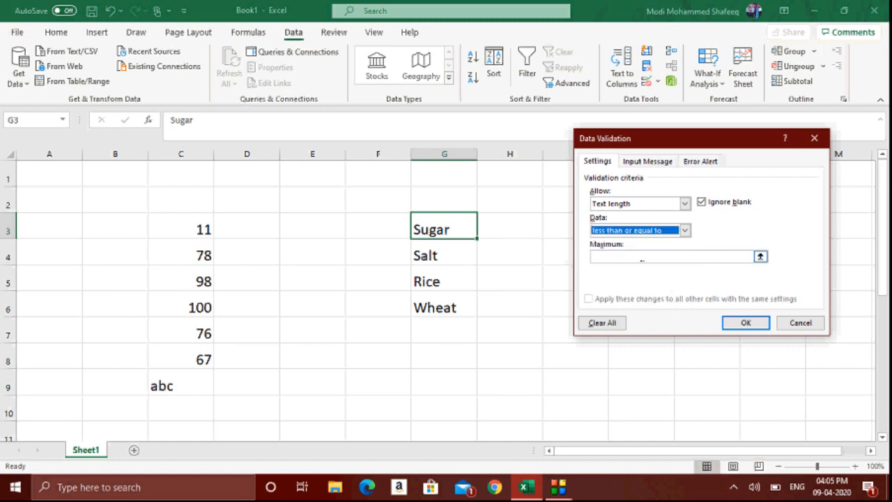
{"action": "left_click", "coordinate": [642, 257]}
{"action": "type", "text": "5"}
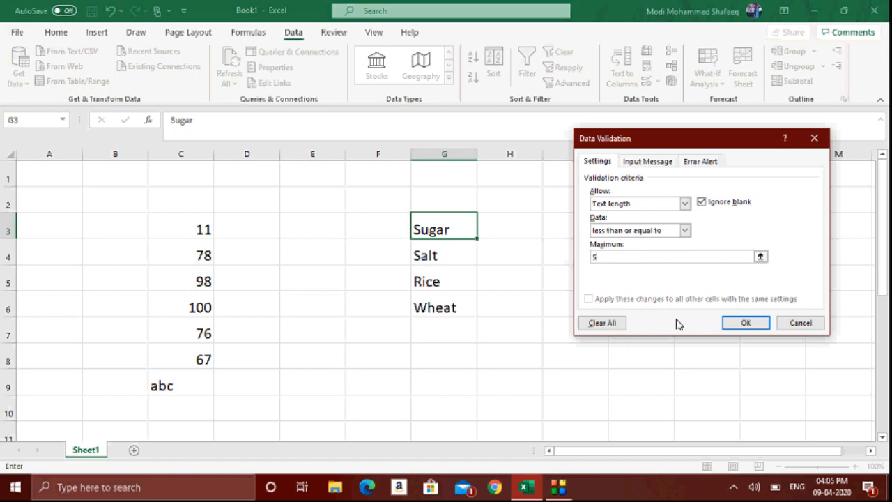
{"action": "left_click", "coordinate": [739, 322]}
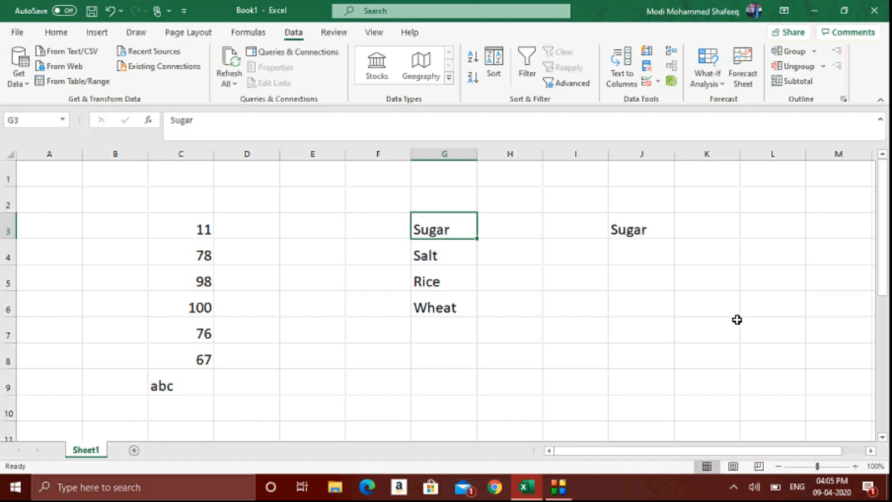
Try to enter Pomegranate in cell G3 to test its text length limit, and discard the entry
{"action": "type", "text": "Pome"}
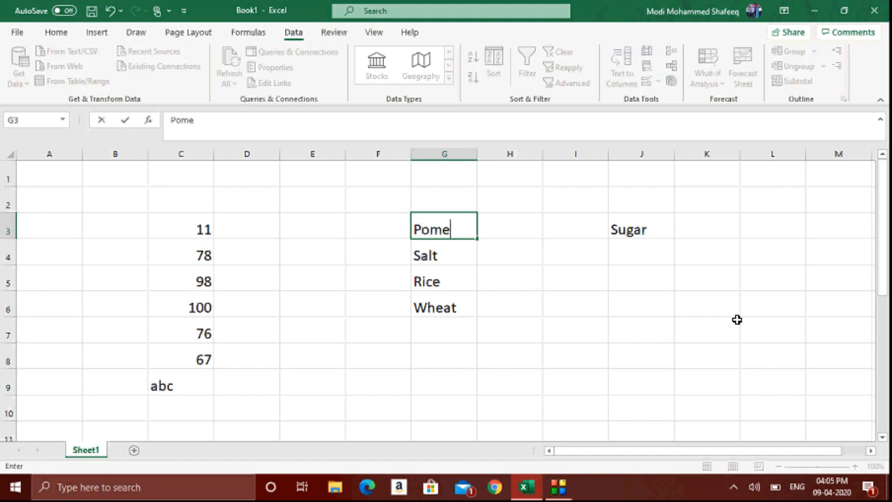
{"action": "type", "text": "granate"}
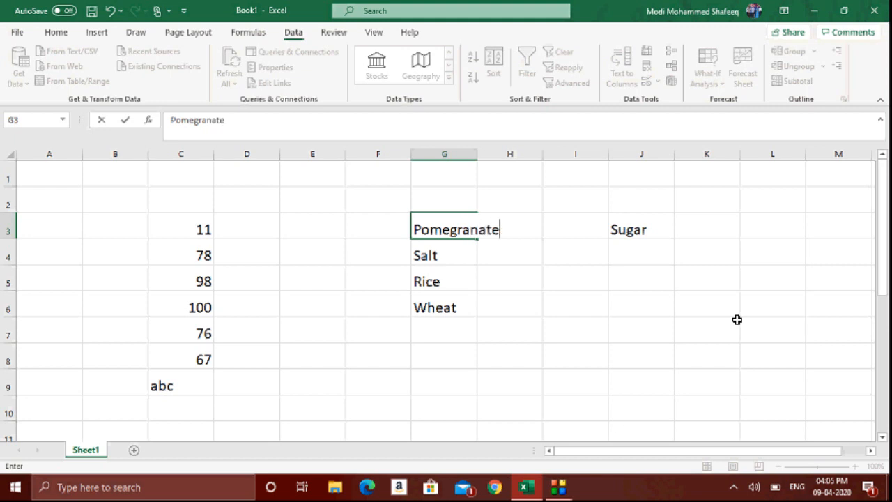
{"action": "key", "text": "Return"}
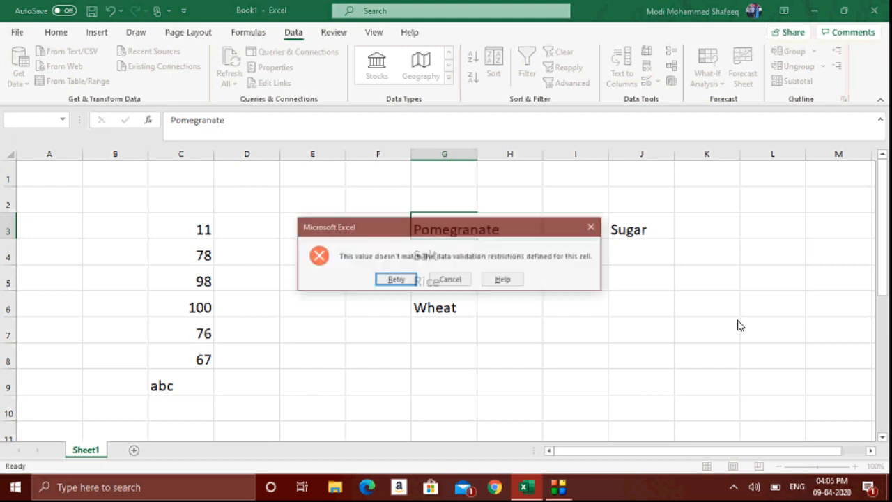
{"action": "key", "text": "Escape"}
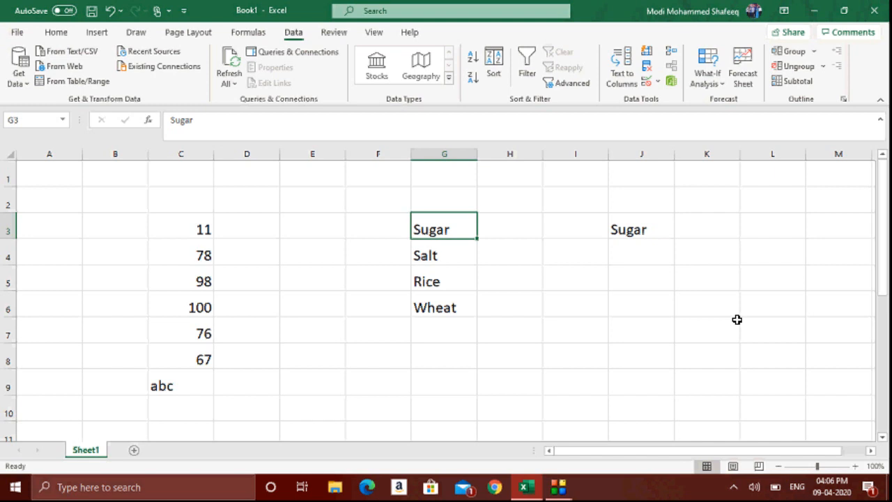
{"action": "left_click", "coordinate": [561, 225]}
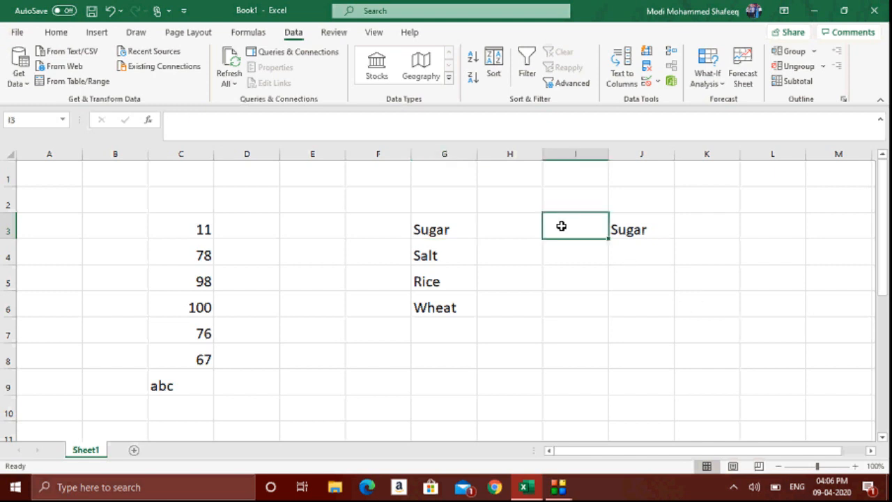